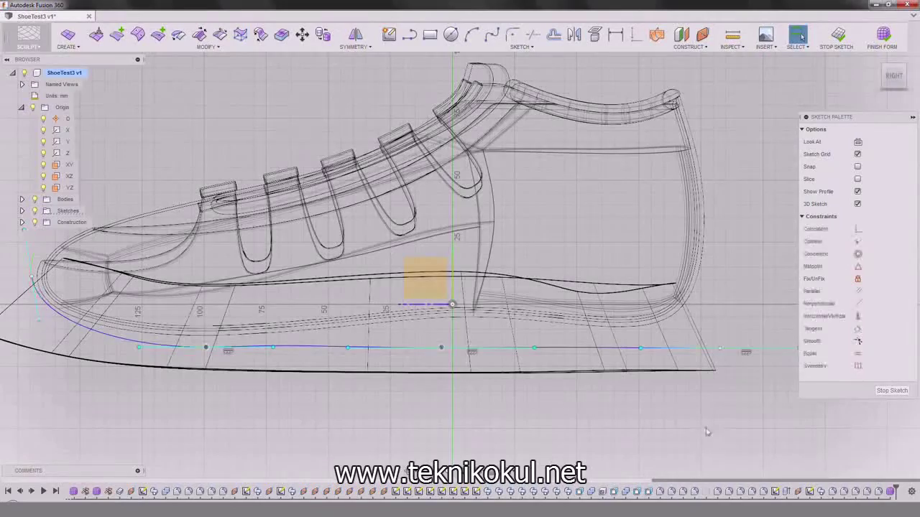
Step: Reshape the sole profile spline beneath the shoe so it ends behind the heel, and finish the sketch
left_click(862, 155)
left_click(573, 272)
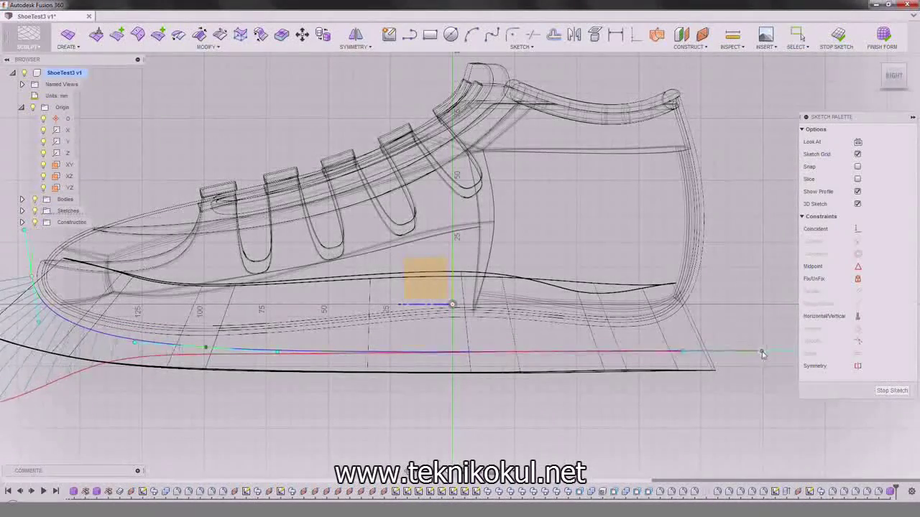
left_click(675, 353)
scroll(675, 353, "down", 3)
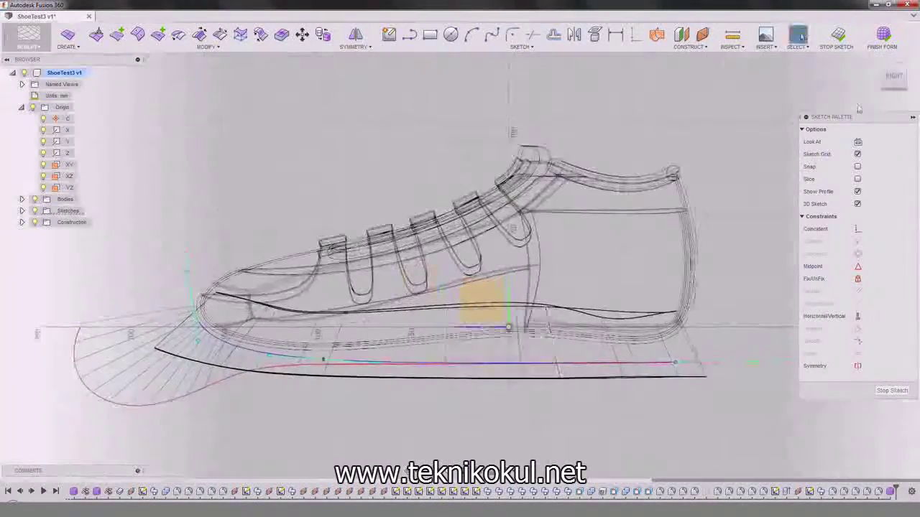
left_click(836, 36)
Step: Extrude the sole profile spline sideways into a T-Spline ground surface spanning the area beneath the shoe
middle_click_drag(396, 341, 460, 367, "shift")
left_click(69, 46)
left_click(73, 150)
scroll(410, 311, "up", 2)
middle_click_drag(647, 288, 726, 309, "shift")
left_click(730, 306)
scroll(666, 368, "down", 3)
scroll(424, 335, "up", 3)
middle_click_drag(424, 335, 406, 299, "shift")
left_click(908, 169)
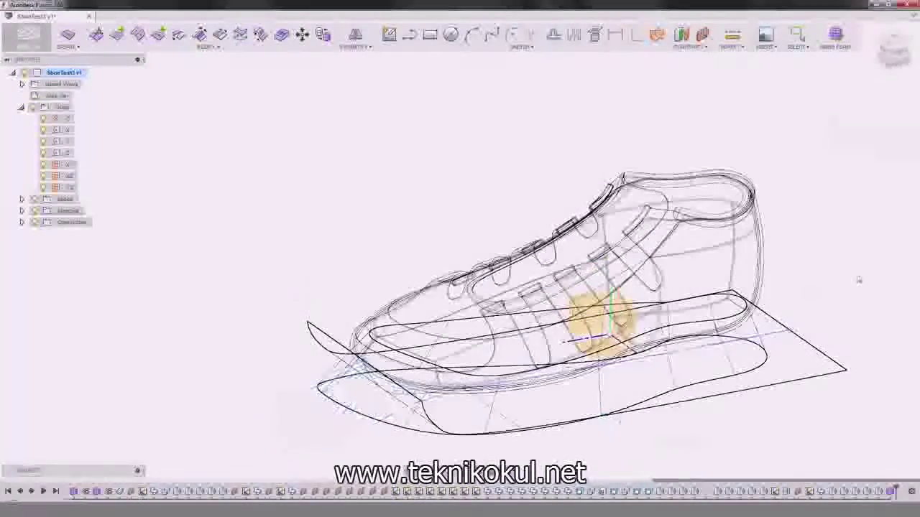
Step: Set the visual style to Shaded with Hidden Edges and check the ground surface against the shoe
left_click(594, 406)
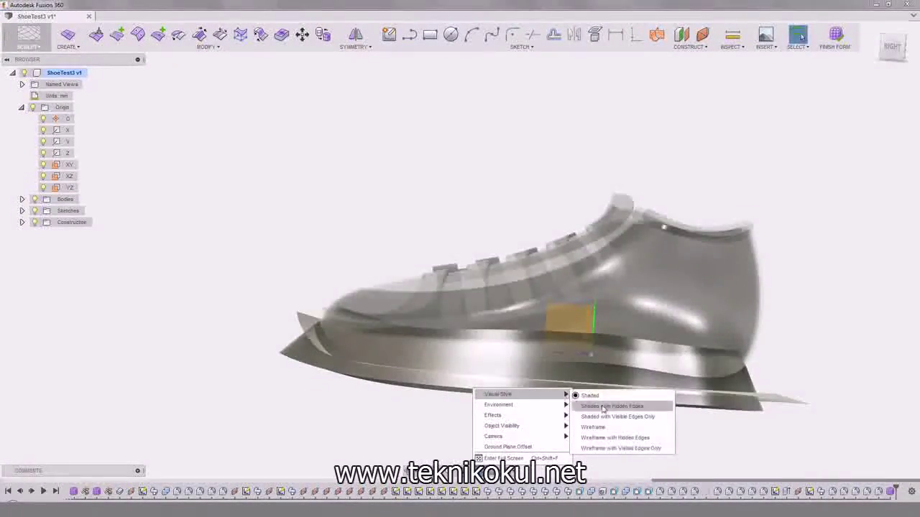
left_click(602, 407)
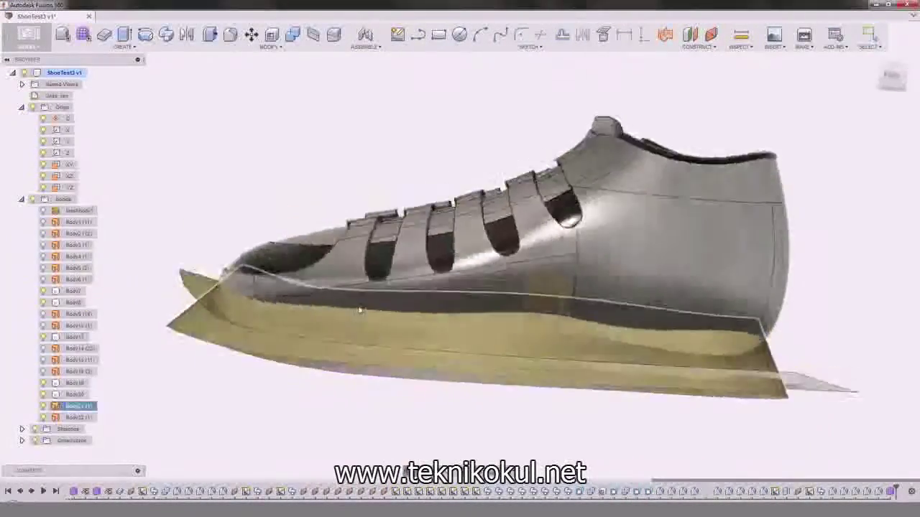
middle_click_drag(190, 259, 463, 406, "shift")
left_click(249, 189)
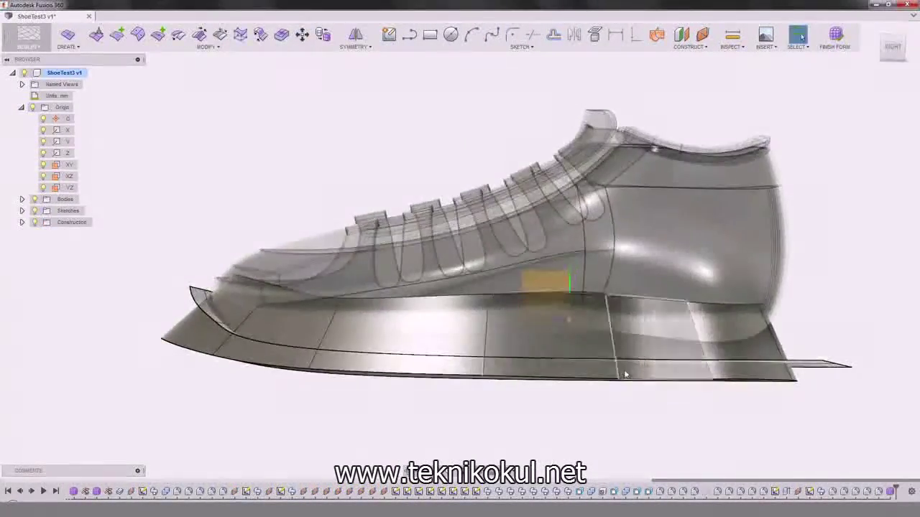
Step: Reposition the extruded ground surface under the shoe and check its edges in Edit Form
left_click(463, 396)
middle_click_drag(624, 375, 475, 338, "shift")
left_click(302, 35)
middle_click_drag(532, 359, 547, 328, "shift")
key("Return")
left_click(95, 34)
scroll(235, 331, "up", 5)
middle_click_drag(230, 316, 219, 330, "shift")
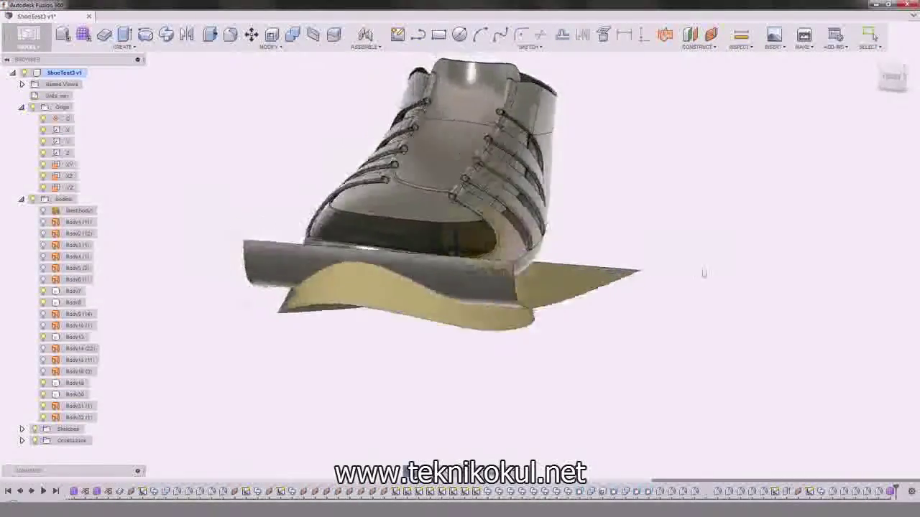
Step: Show Body1 and offset its chained faces outward as a new surface body around the shoe
middle_click_drag(704, 273, 518, 275, "shift")
left_click(44, 222)
middle_click_drag(252, 205, 209, 25, "shift")
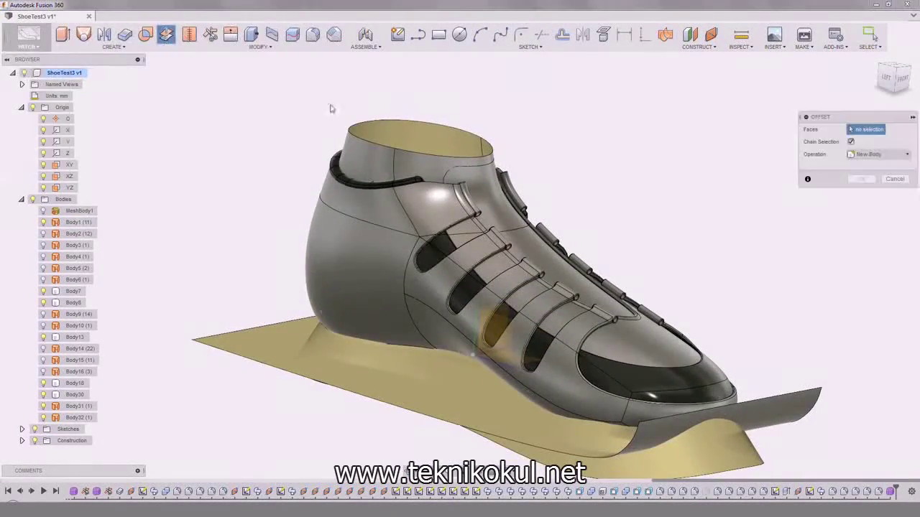
left_click(515, 230)
scroll(513, 235, "up", 1)
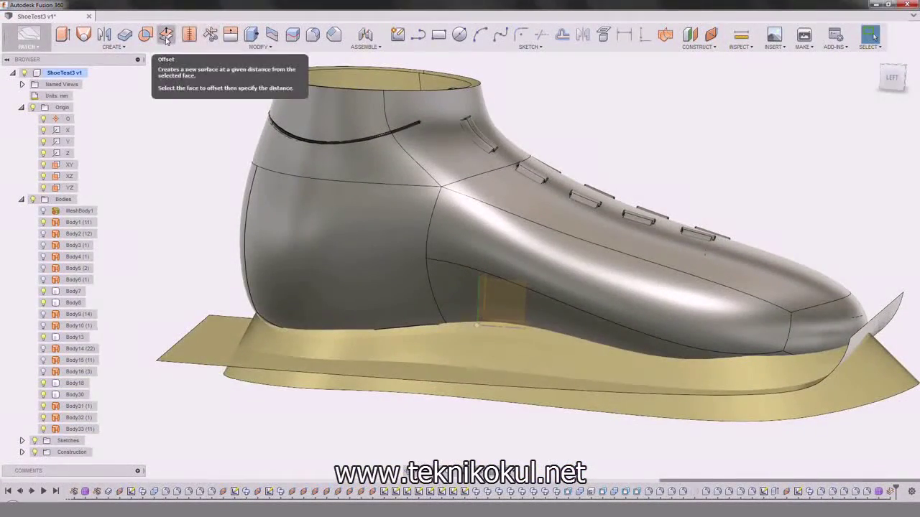
Step: Trim the offset shoe surface, the sole sidewall and the ground surface where they intersect around the sole
left_click(210, 35)
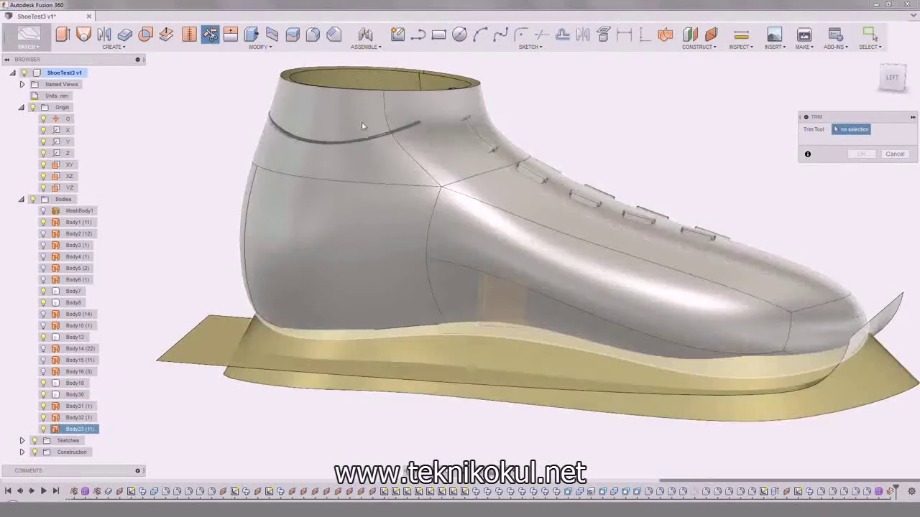
left_click(328, 324)
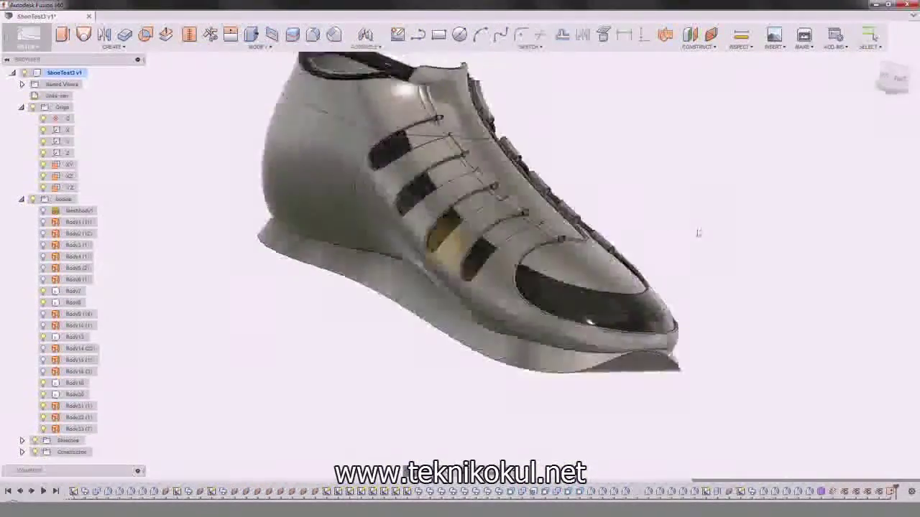
middle_click_drag(699, 233, 630, 148, "shift")
Step: Reopen the sole form for editing and draw a reference line in a side-view sketch near the midfoot
double_click(821, 491)
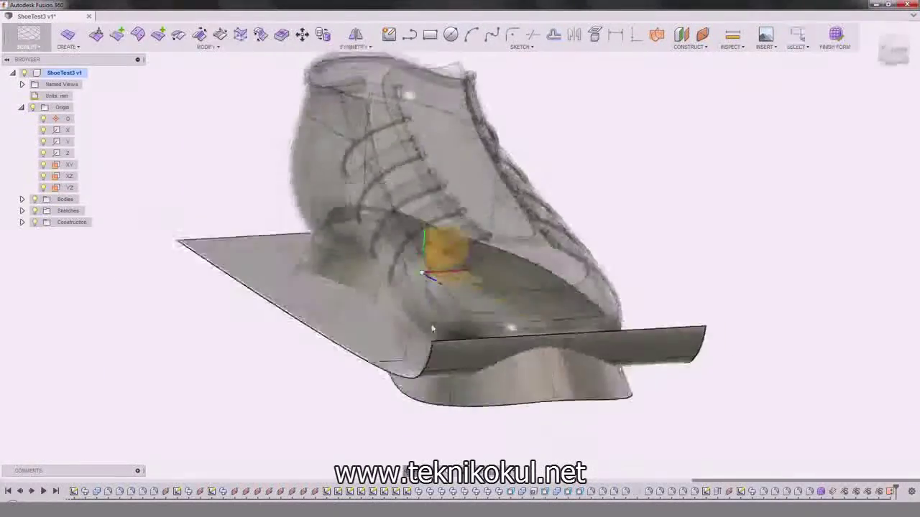
middle_click_drag(373, 285, 421, 273, "shift")
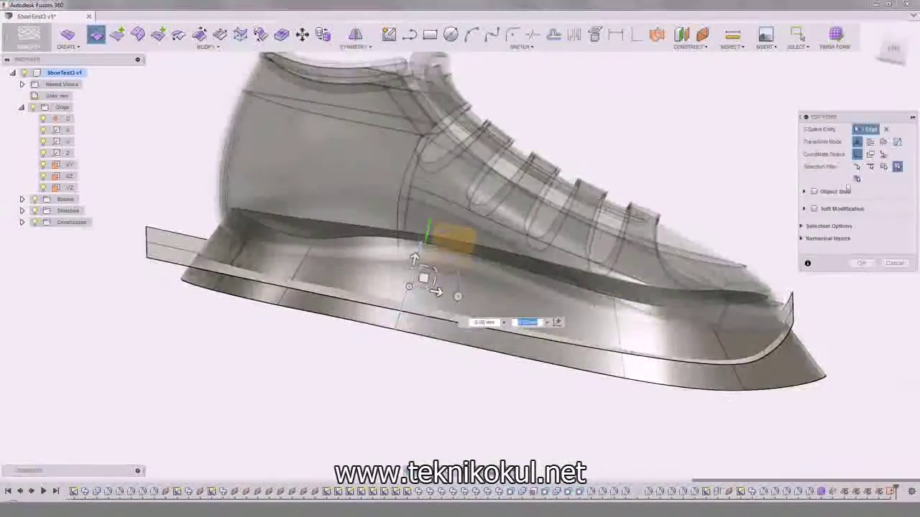
left_click(388, 34)
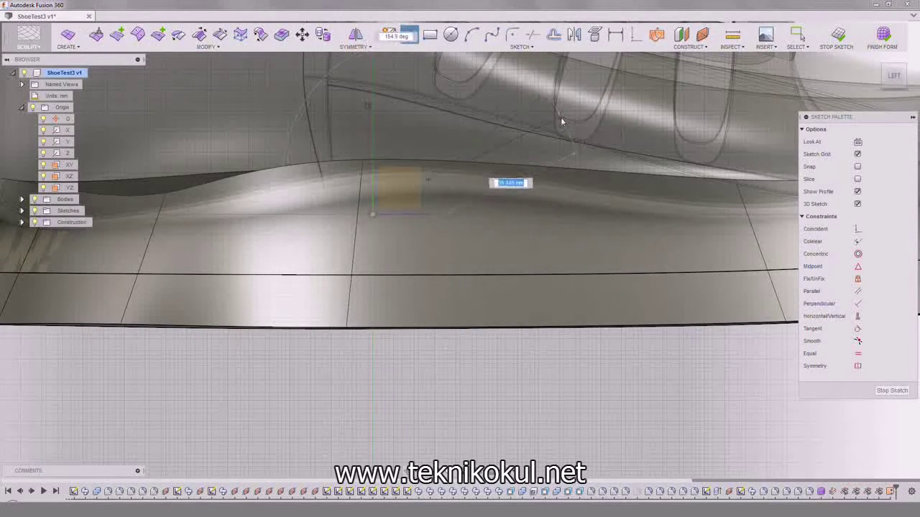
left_click(606, 134)
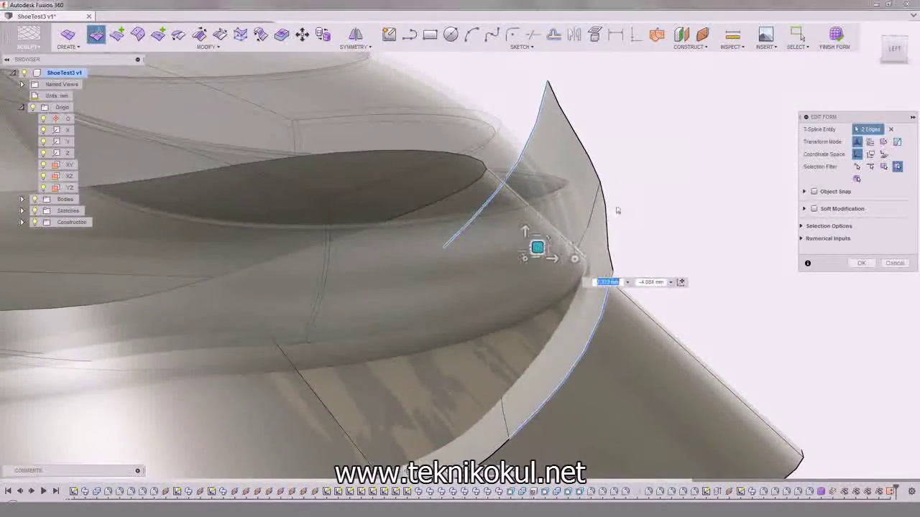
Step: Reshape the ground surface's toe edges, finish the form, and check the updated sole around the toe
left_click(857, 166)
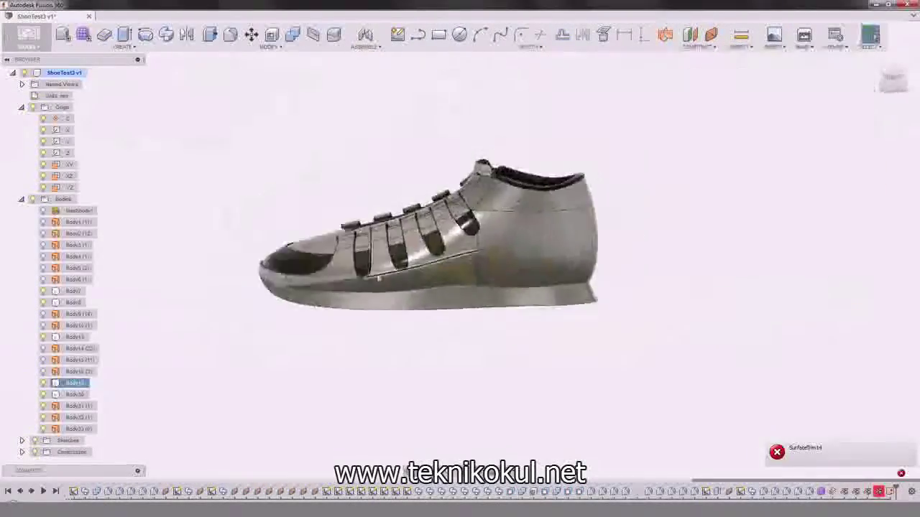
mouse_move(689, 273)
middle_mouse_down("shift")
mouse_move(737, 283)
mouse_move(616, 264)
mouse_move(685, 263)
mouse_move(596, 264)
mouse_move(696, 265)
middle_mouse_up("shift")
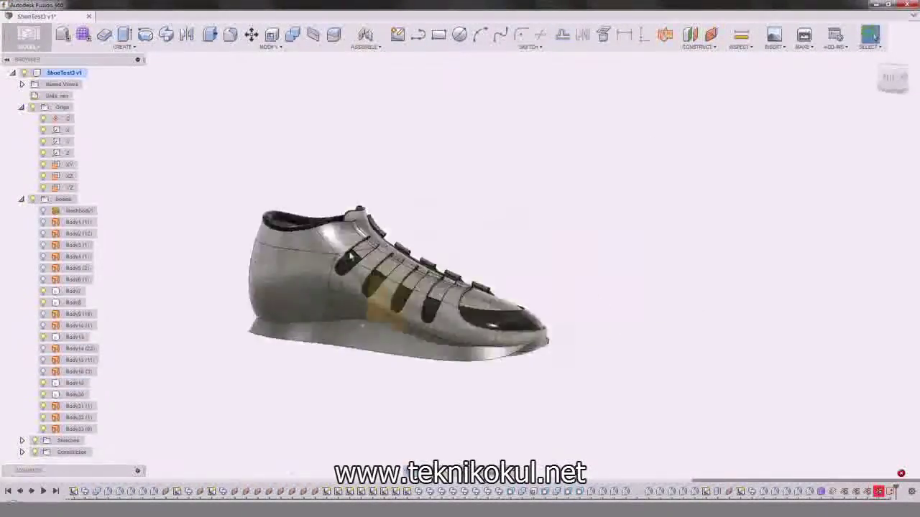
middle_click_drag(351, 256, 619, 468, "shift")
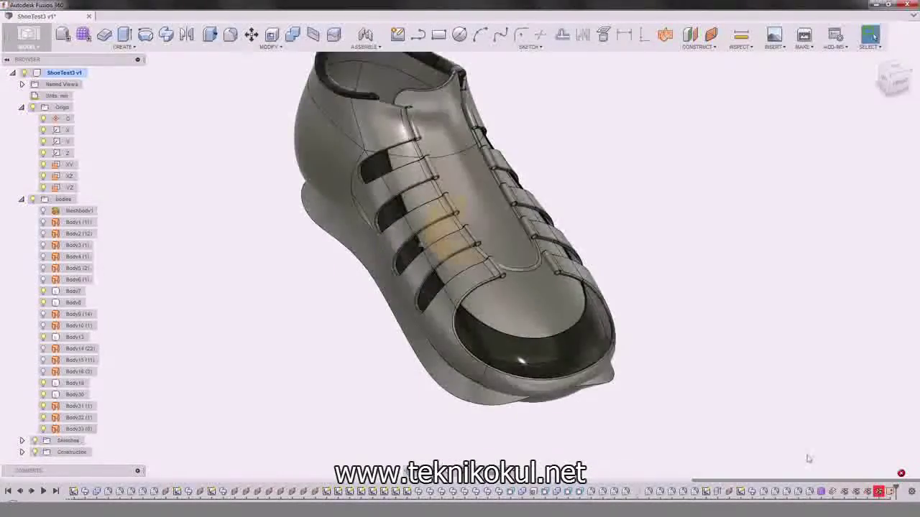
Step: Reopen the sole form, shift the surface edges at the toe slightly forward and down, and finish the form
left_click(837, 430)
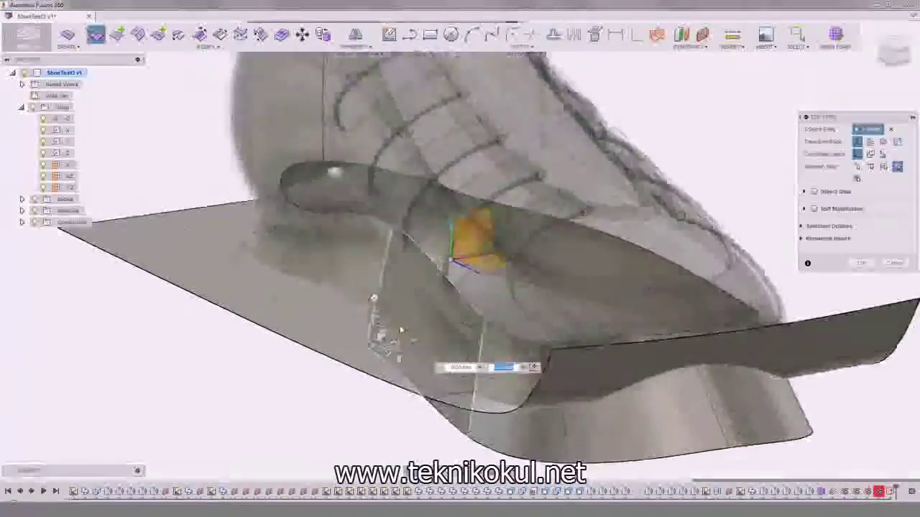
middle_click_drag(386, 349, 589, 273, "shift")
left_click_drag(637, 243, 653, 256)
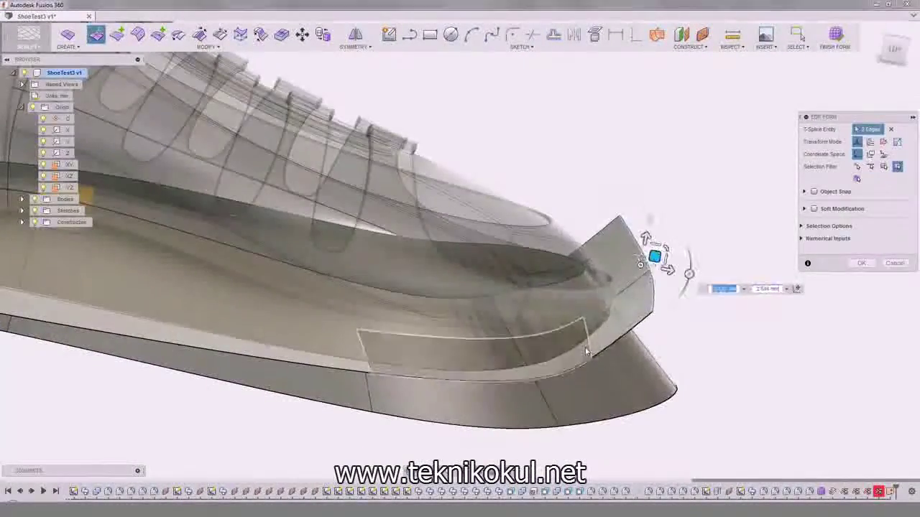
left_click_drag(589, 321, 601, 340)
left_click(835, 34)
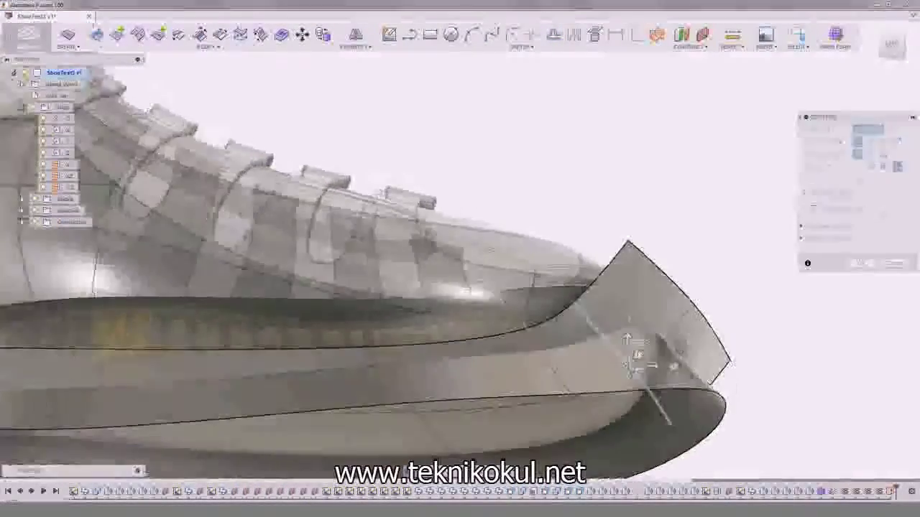
Step: Adjust the edges of the ground and sidewall surfaces from the toe around to the heel
middle_click_drag(674, 366, 403, 359, "shift")
scroll(682, 408, "down", 5)
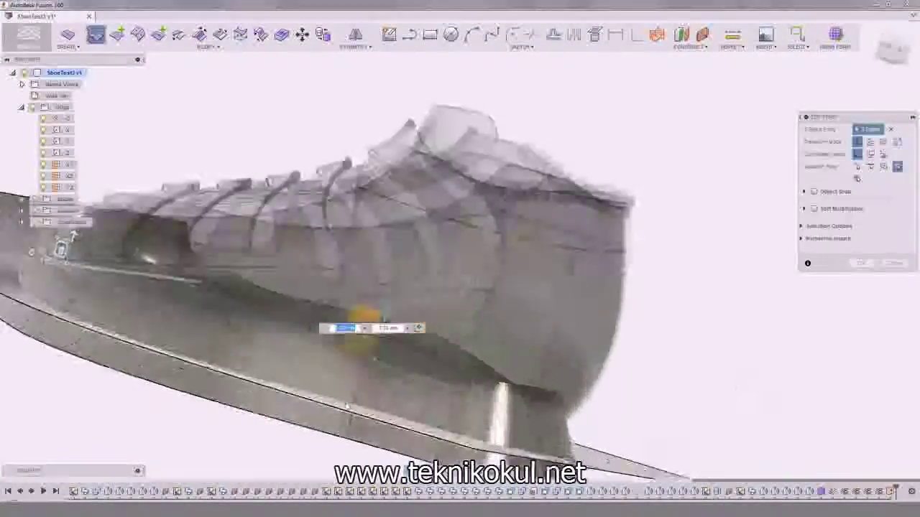
left_click(287, 376)
middle_click_drag(294, 380, 388, 273, "shift")
left_click_drag(144, 228, 136, 232)
middle_click_drag(287, 237, 402, 216, "shift")
left_click_drag(403, 216, 323, 183)
middle_click_drag(246, 343, 288, 359, "shift")
left_click(184, 312)
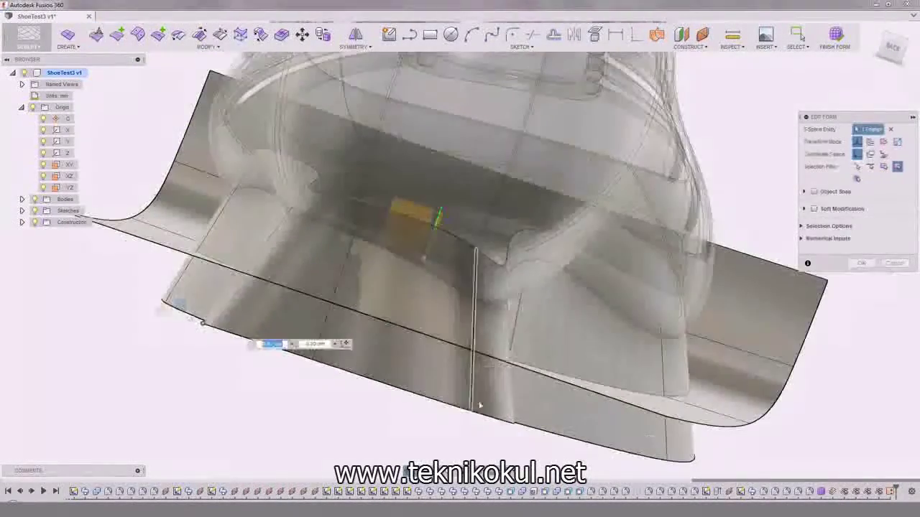
middle_click_drag(503, 411, 502, 374, "shift")
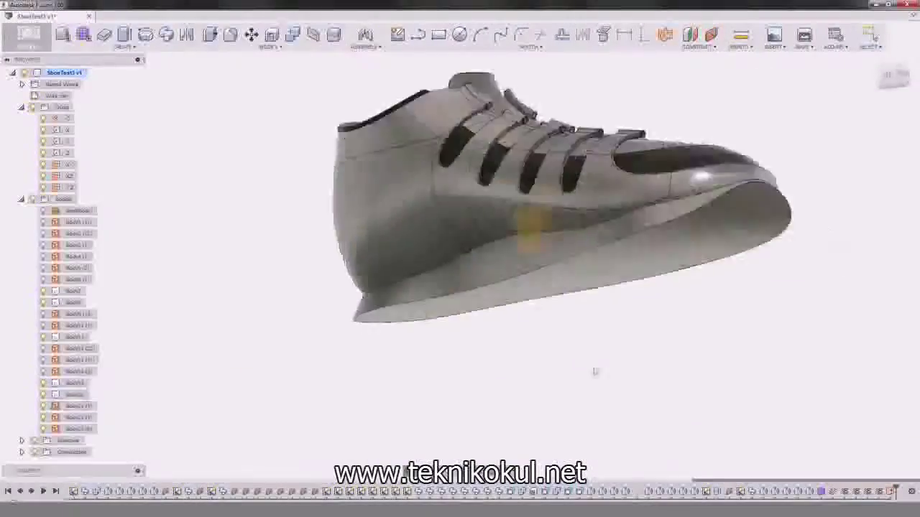
Step: Inspect the trimmed sole surfaces along the side, at the toe and on the underside
middle_click_drag(596, 372, 648, 302, "shift")
scroll(817, 361, "up", 3)
middle_click_drag(817, 361, 823, 250, "shift")
scroll(762, 247, "down", 3)
middle_click_drag(761, 248, 575, 145, "shift")
scroll(564, 297, "up", 5)
key("f")
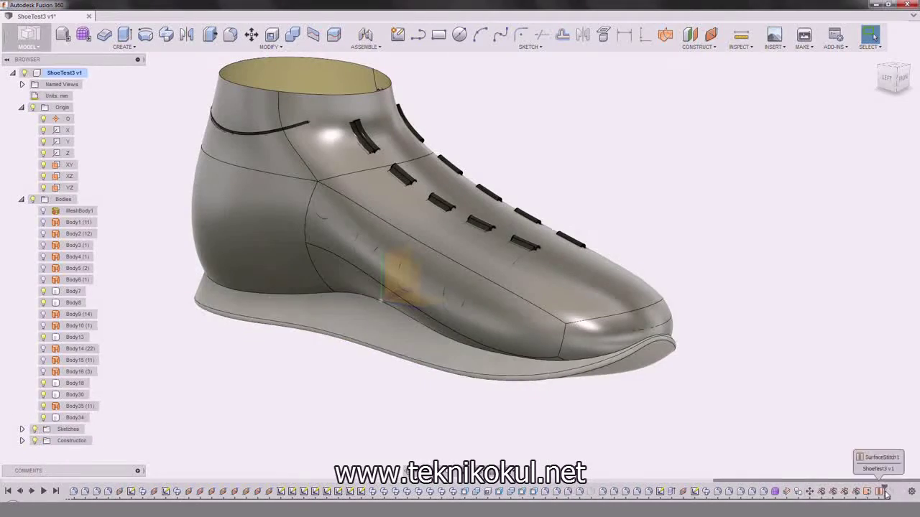
Step: Start a new form and create a 2-Point T-Spline plane on the XZ plane across the toe area
left_click(83, 34)
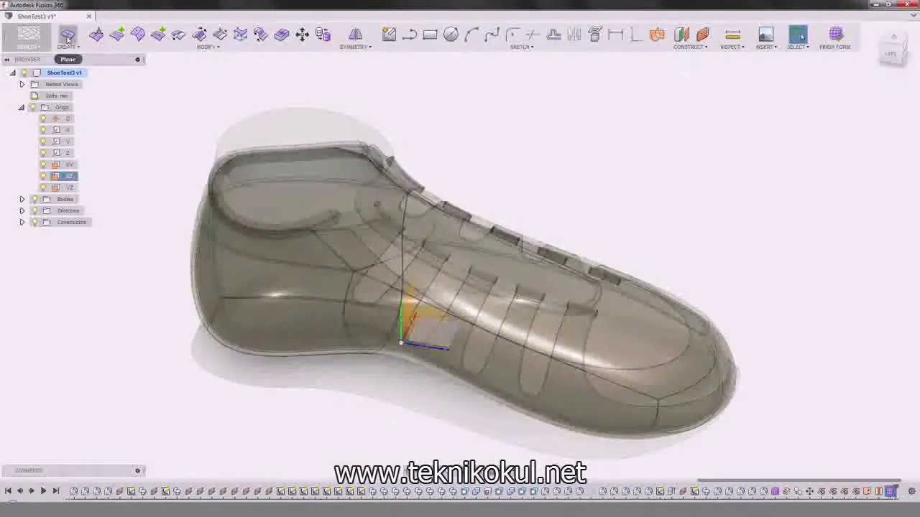
left_click(66, 38)
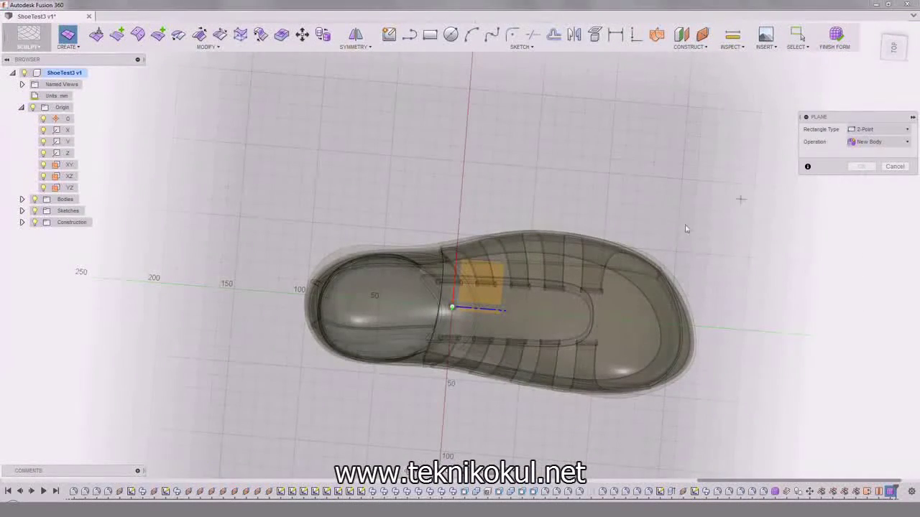
left_click(582, 417)
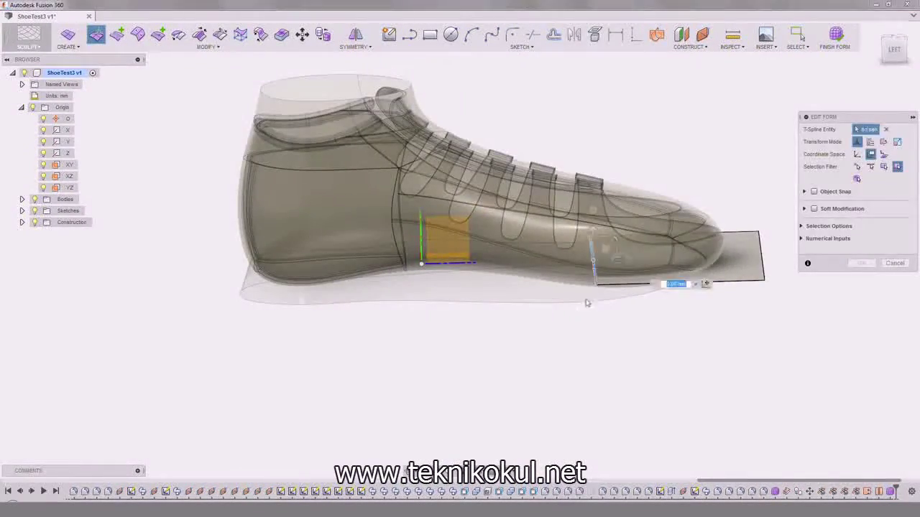
Step: Adjust the plane's front edge at the toe and extend its rear edge back through the shoe past the heel
scroll(604, 305, "up", 3)
middle_click_drag(604, 305, 641, 310, "shift")
left_click_drag(803, 281, 804, 277)
middle_click_drag(553, 290, 599, 298, "shift")
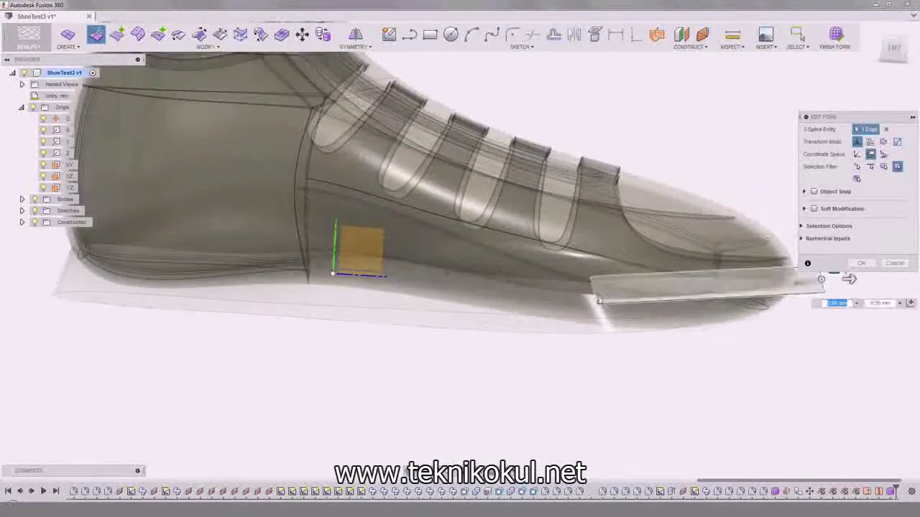
middle_click_drag(415, 248, 575, 261)
left_click_drag(575, 261, 437, 247)
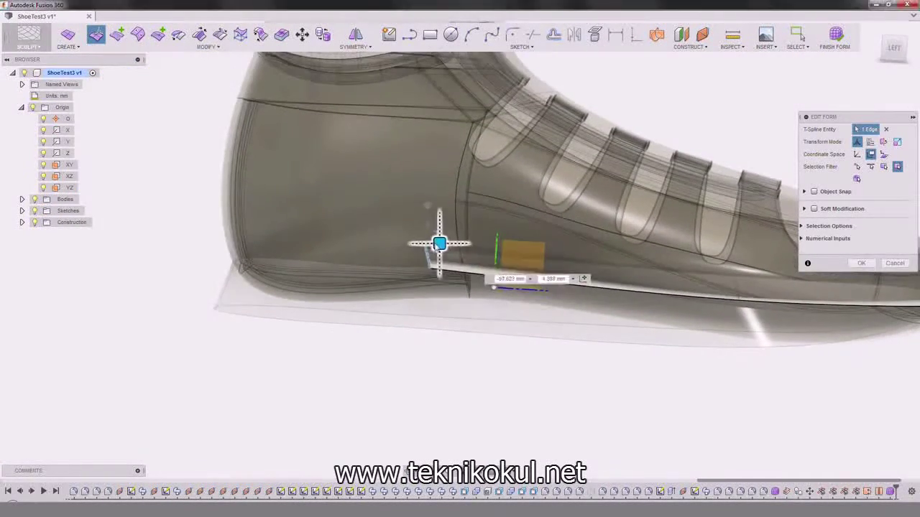
left_click_drag(171, 225, 171, 223)
Step: Lower the plane's rear edge behind the heel and align its midfoot edge with the sole curve
middle_click_drag(346, 290, 350, 279, "shift")
middle_click_drag(522, 265, 393, 254, "shift")
middle_click_drag(523, 242, 418, 278, "shift")
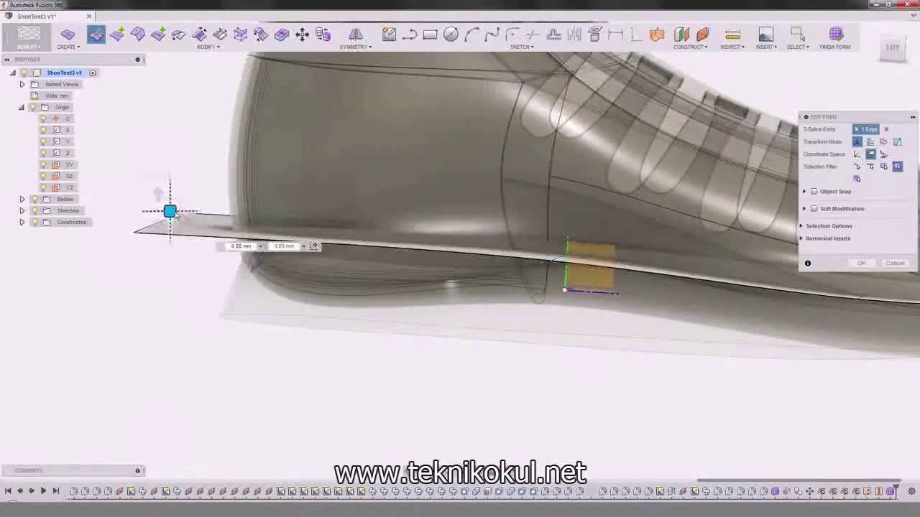
left_click_drag(172, 232, 172, 232)
middle_click_drag(552, 274, 530, 244, "shift")
Step: Move the plane's side vertex near the arch to refine the sole's upper contour, and finish the form
left_click(371, 263)
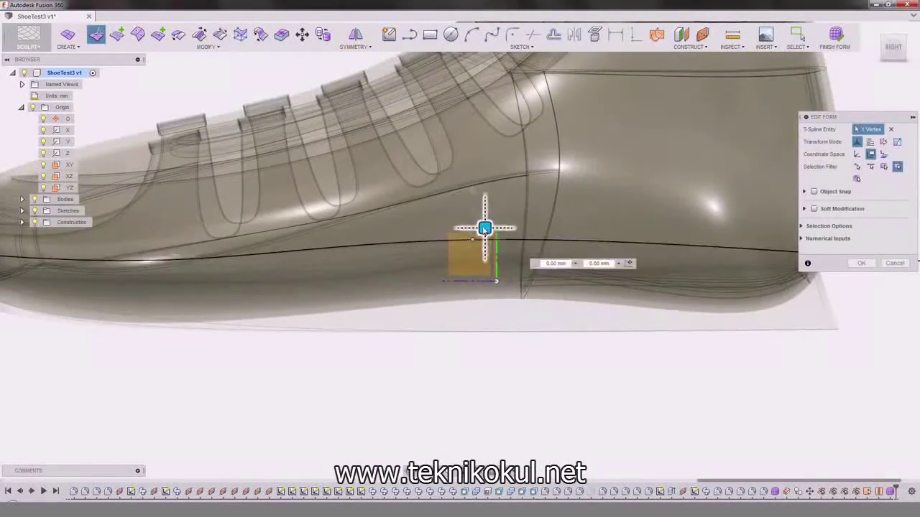
left_click_drag(484, 250, 483, 251)
middle_click_drag(483, 250, 301, 260)
left_click(834, 41)
Step: Trim away the part of the offset shoe surface above the new plane and check the remaining sole band
scroll(417, 314, "down", 3)
middle_click_drag(417, 314, 349, 14)
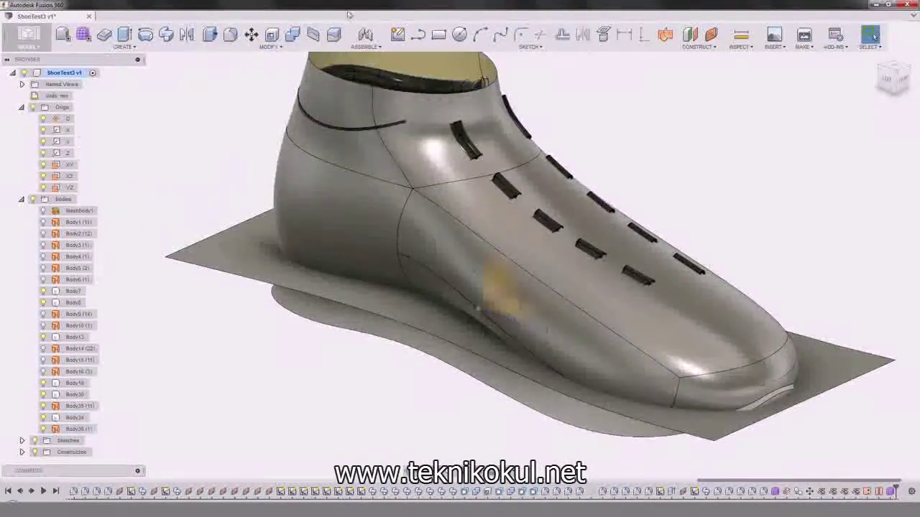
left_click(349, 150)
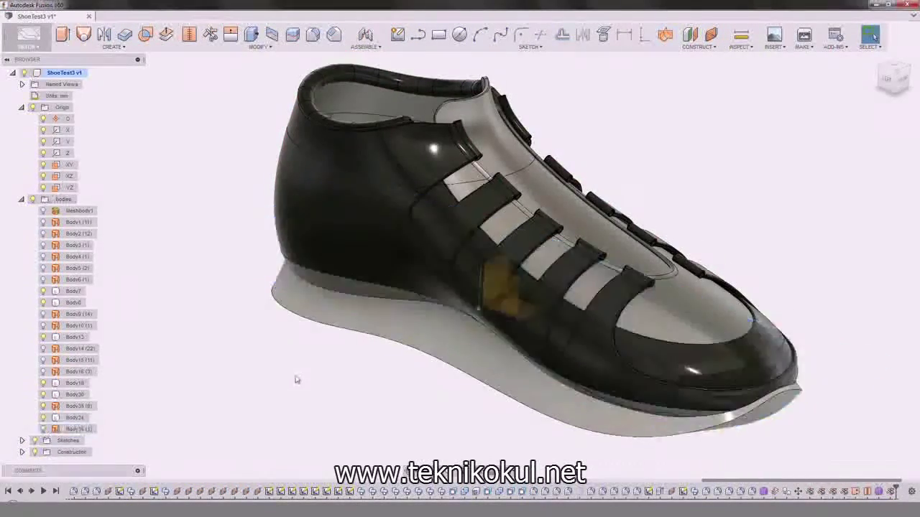
middle_click_drag(294, 378, 267, 286, "shift")
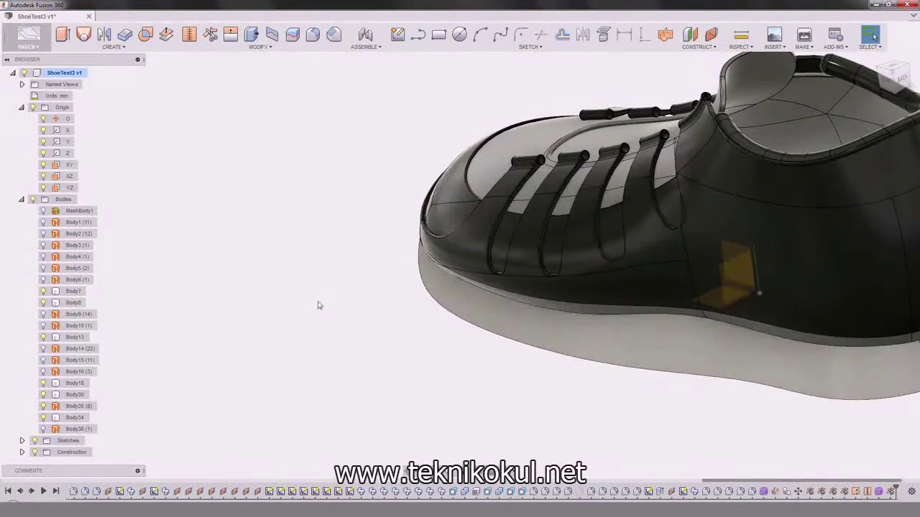
left_click(125, 39)
left_click(600, 309)
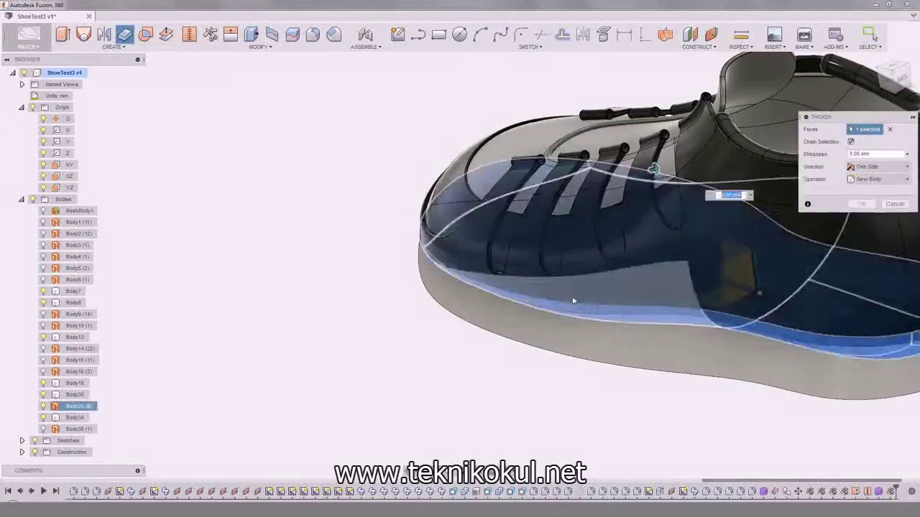
scroll(601, 309, "up", 4)
type("1")
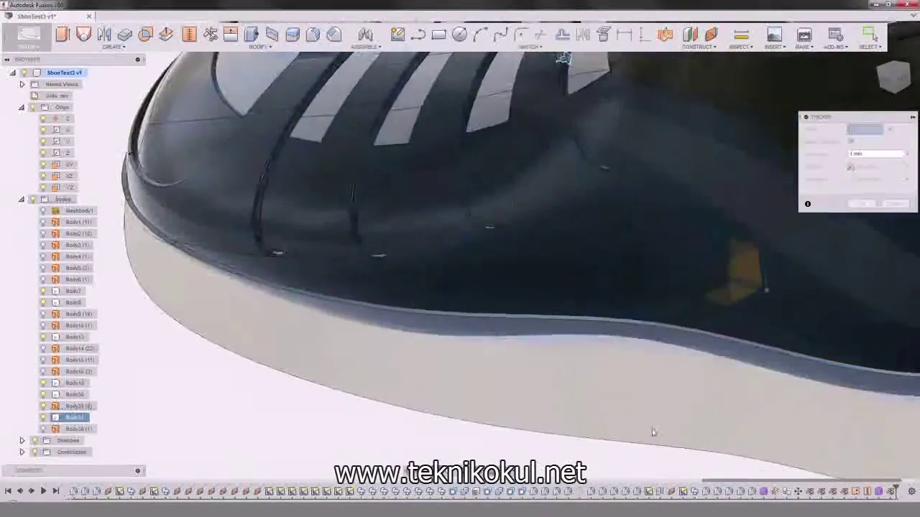
Step: Thicken the trimmed sole band surface 1 mm on one side as a new body
left_click(124, 35)
left_click(532, 327)
type("2")
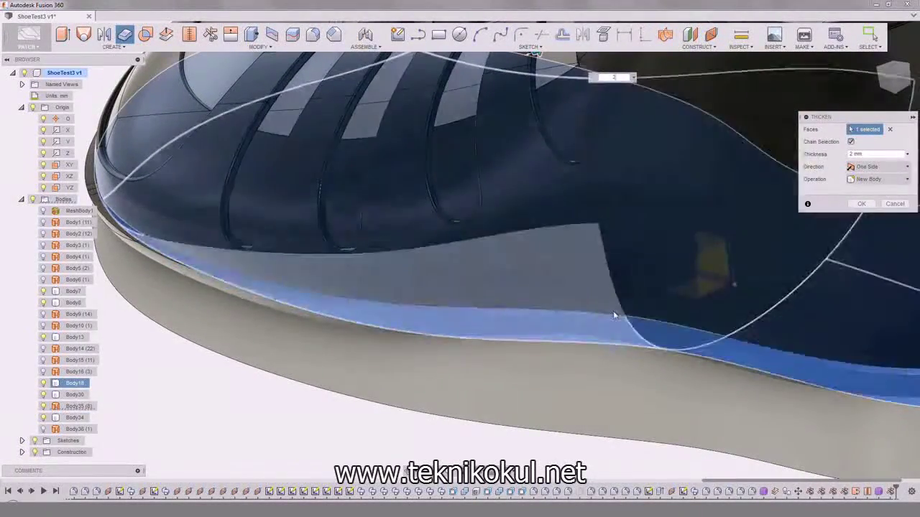
middle_click_drag(627, 322, 294, 301, "shift")
middle_click_drag(458, 292, 409, 318, "shift")
type("1")
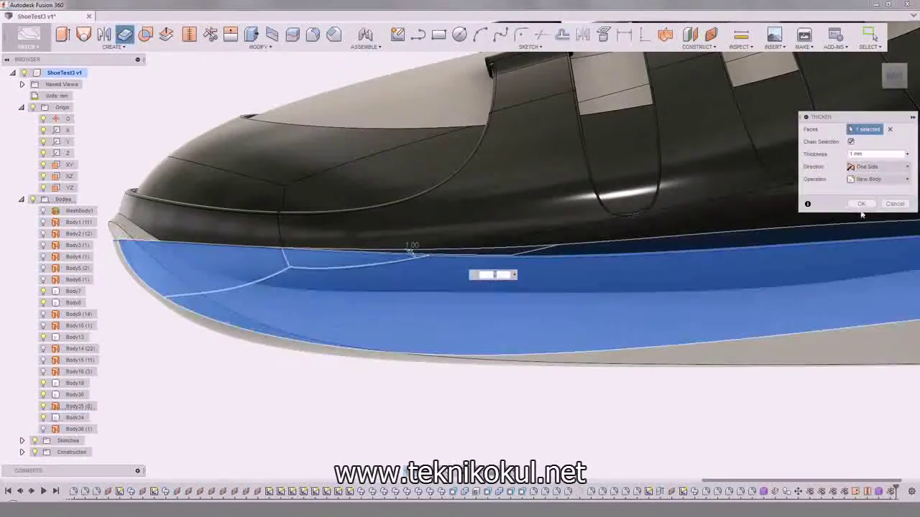
left_click(861, 206)
Step: Hide the upper's bodies Body7, Body8, Body13, Body18 and Body30 to isolate the sole and the thickened band
middle_click_drag(782, 234, 468, 276, "shift")
scroll(743, 234, "down", 4)
scroll(706, 277, "up", 4)
middle_click_drag(726, 288, 425, 312, "shift")
left_click(43, 394)
left_click(43, 383)
left_click(43, 337)
left_click(44, 303)
left_click(43, 291)
middle_click_drag(287, 302, 553, 358, "shift")
scroll(246, 311, "up", 2)
middle_click_drag(246, 312, 345, 282)
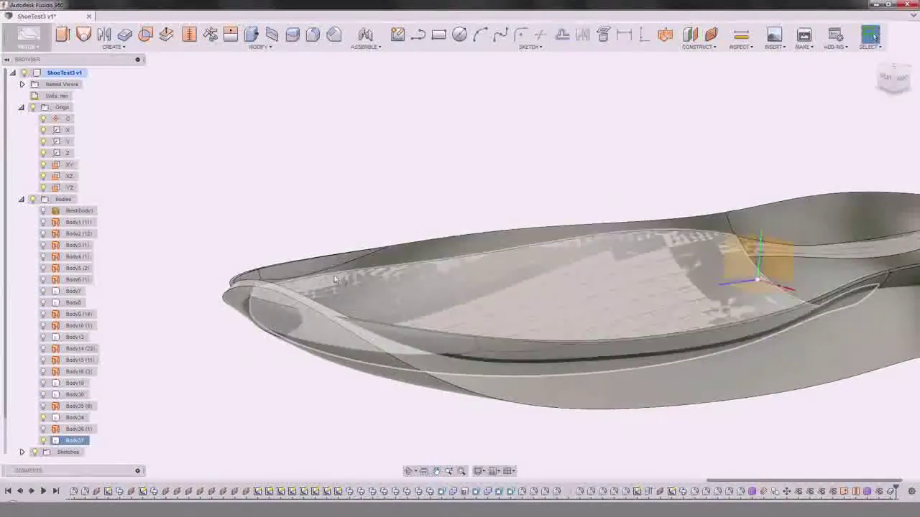
Step: Switch to the Model workspace and use Combine to cut the thickened band with the sole body, keeping the tool body
left_click(29, 38)
left_click(31, 60)
left_click(292, 41)
left_click(422, 244)
left_click(683, 396)
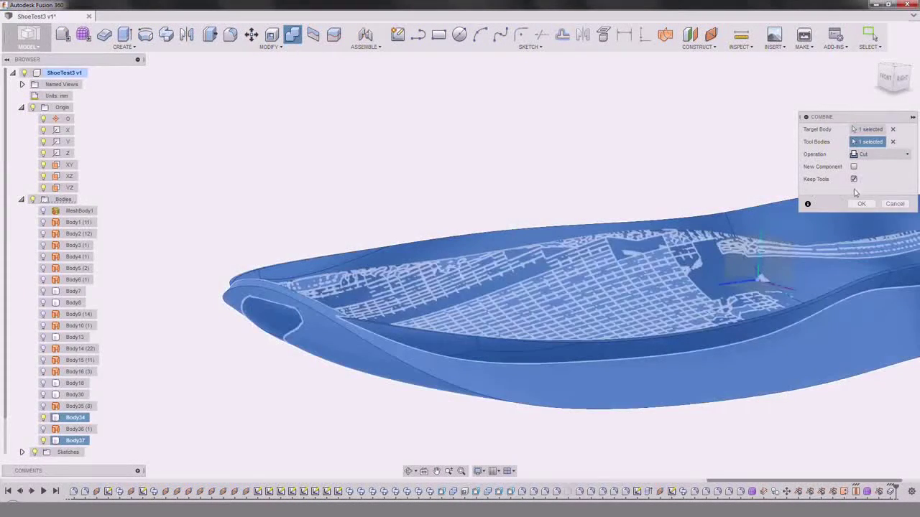
left_click(862, 205)
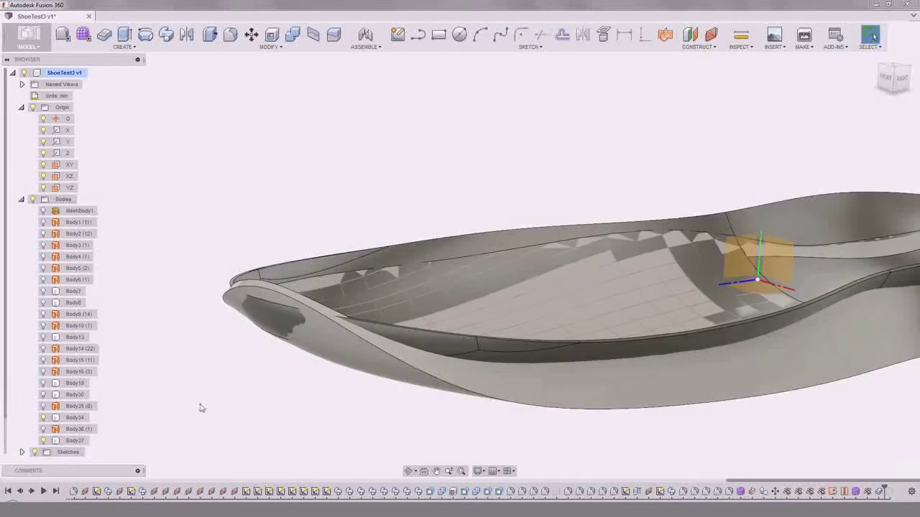
Step: Delete the leftover sliver Body38 beneath the toe
left_click(75, 452)
left_click(236, 47)
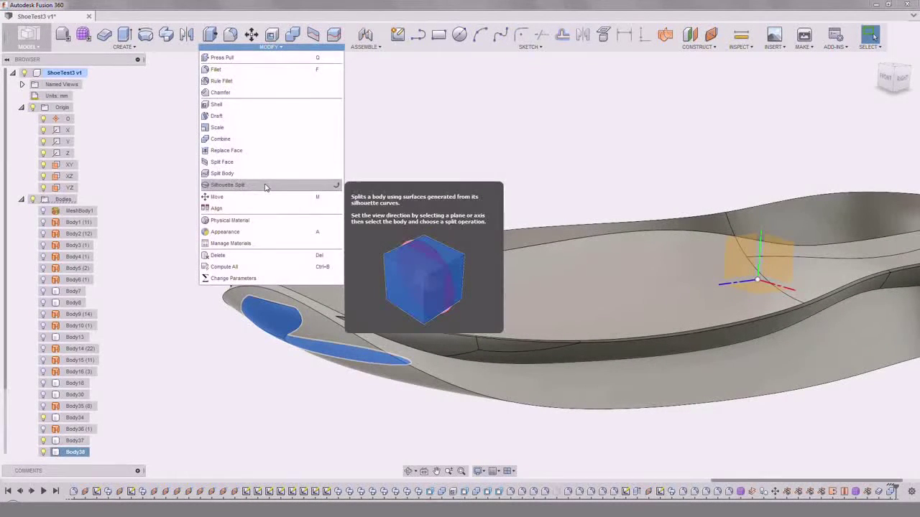
left_click(277, 255)
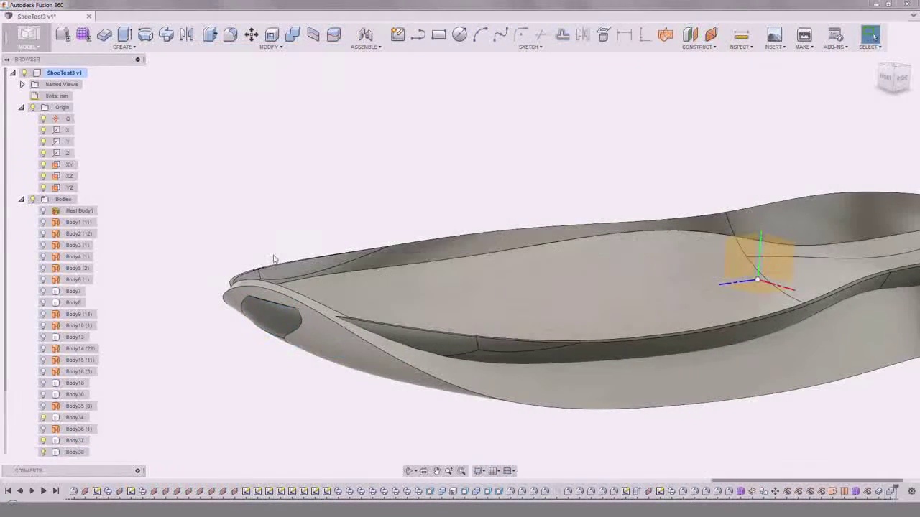
left_click(115, 465)
Step: Join the thickened band to the sole body with Combine
middle_click_drag(277, 374, 348, 334, "shift")
left_click(297, 40)
left_click(360, 345)
left_click(403, 420)
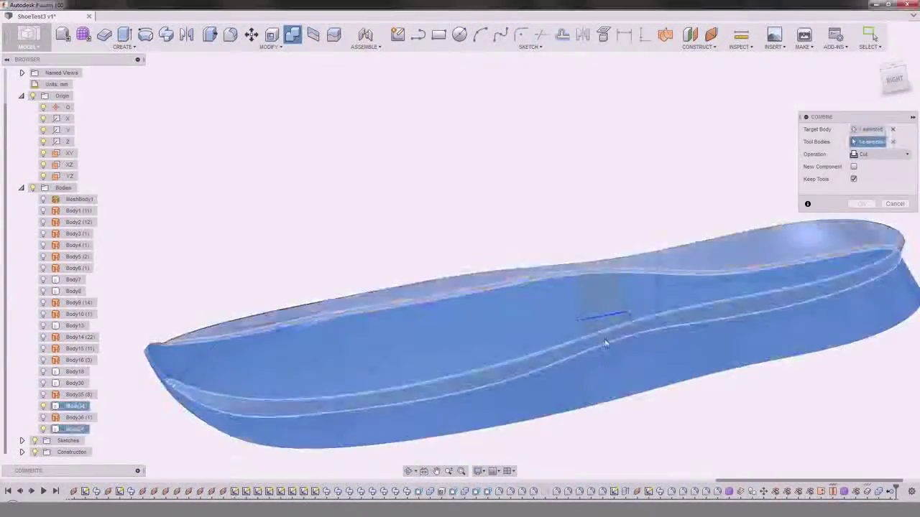
left_click(869, 155)
left_click(866, 179)
left_click(864, 204)
middle_click_drag(172, 403, 233, 408, "shift")
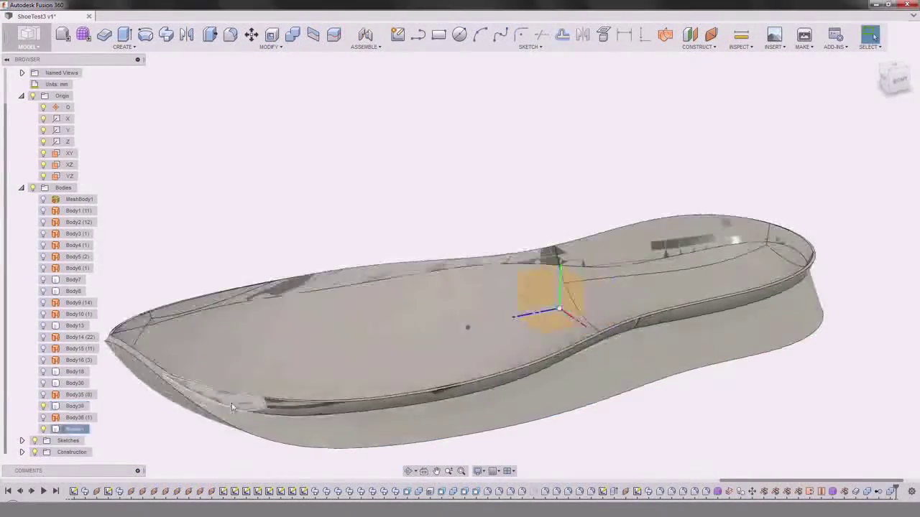
Step: Edit the last Combine feature so that it does not keep the tool body
double_click(890, 492)
left_click(854, 179)
left_click(862, 204)
Step: Fillet the short corner edges where the raised rim runs out at the toe with a 5 mm radius
middle_click_drag(209, 309, 237, 72, "shift")
left_click(230, 34)
scroll(362, 388, "up", 5)
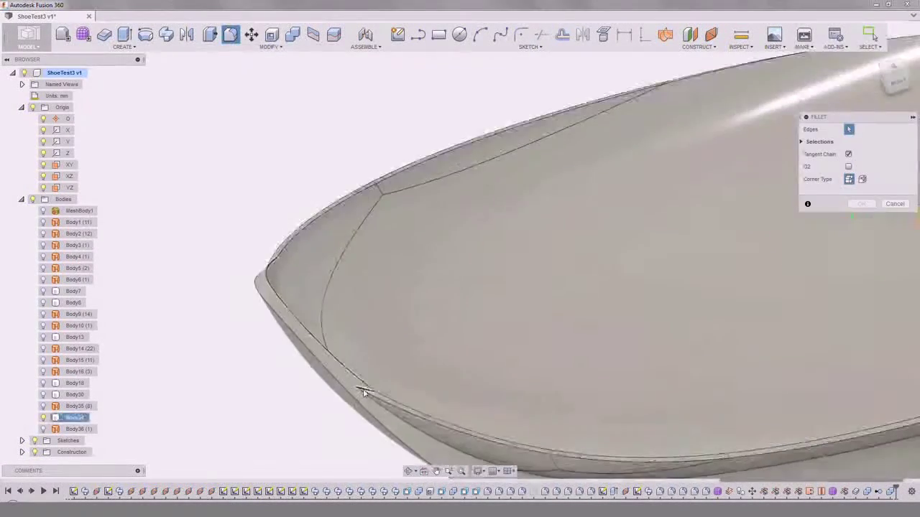
left_click(361, 386)
middle_click_drag(361, 387, 237, 176, "shift")
left_click(217, 173)
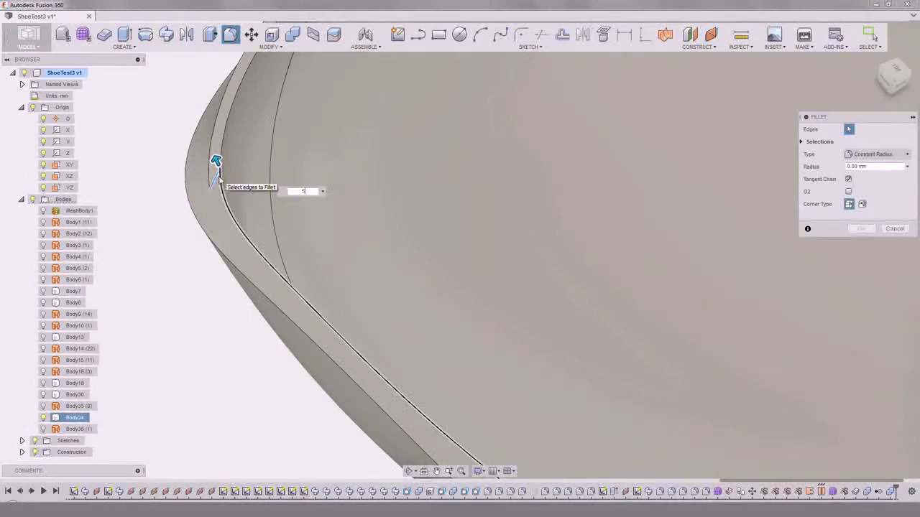
middle_click_drag(183, 289, 523, 394, "shift")
scroll(628, 351, "down", 5)
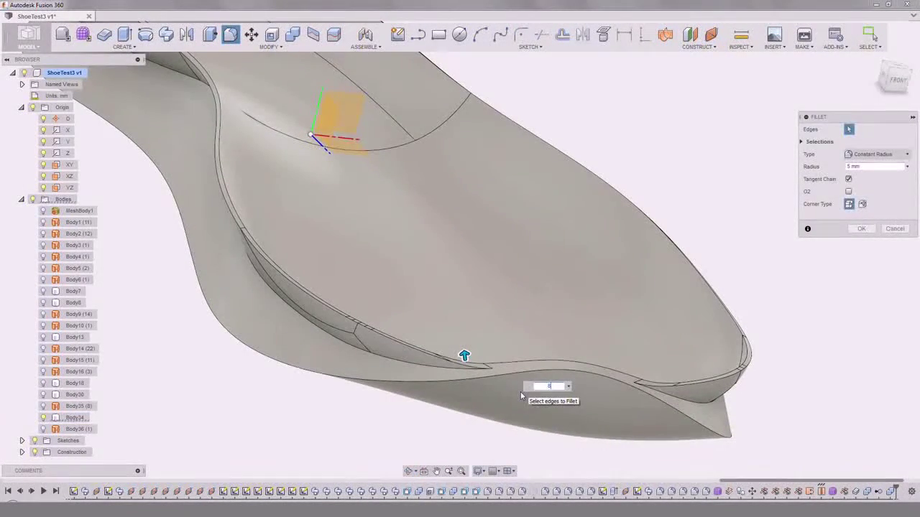
left_click(868, 232)
Step: Fillet the edge where the raised rim meets the sole's outer ledge with a 3 mm radius
left_click_drag(383, 280, 577, 179, "shift")
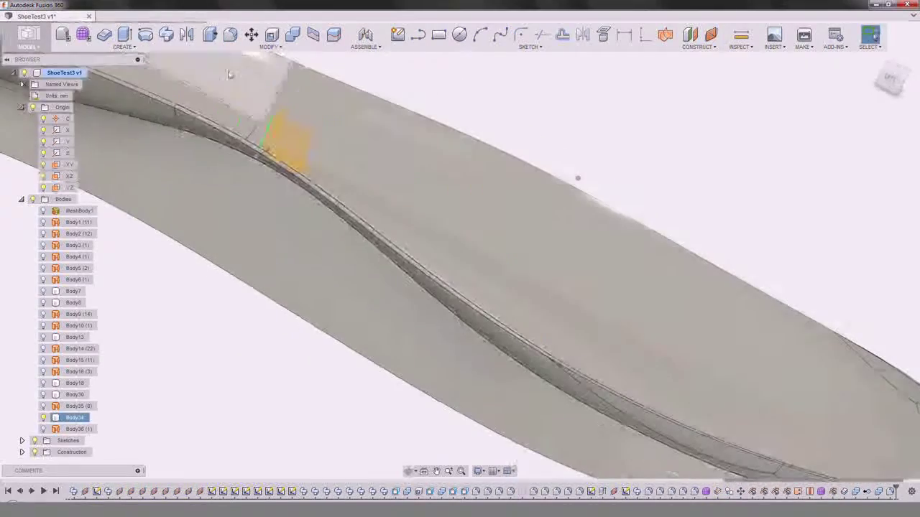
left_click(230, 35)
scroll(491, 291, "down", 2)
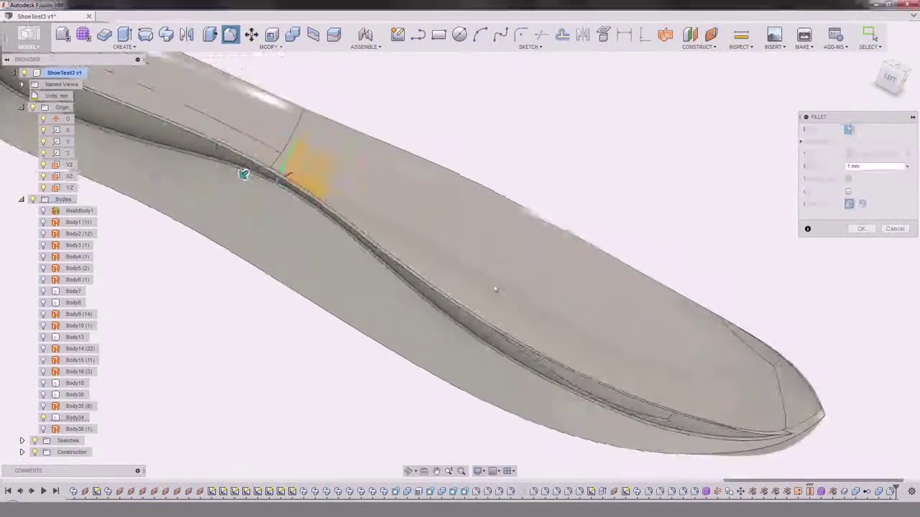
middle_click_drag(360, 219, 518, 277, "shift")
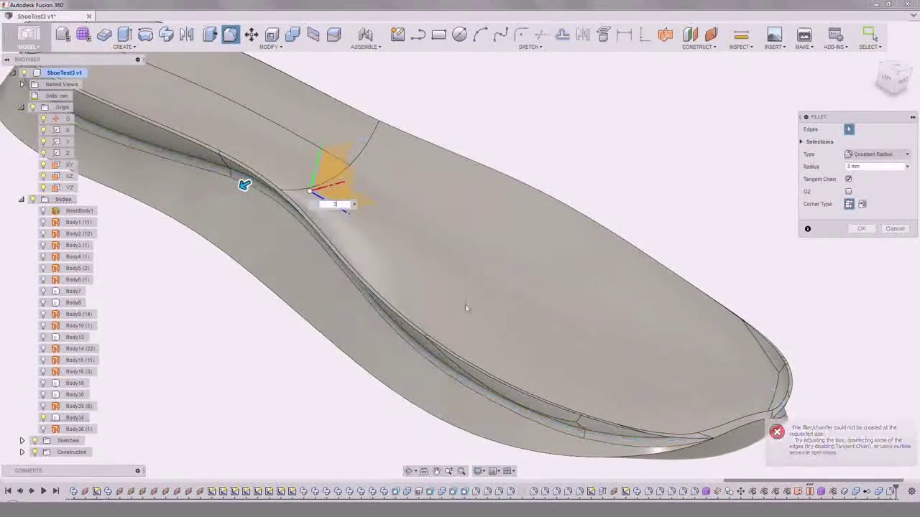
scroll(466, 307, "up", 2)
scroll(347, 318, "down", 4)
middle_click_drag(347, 318, 496, 320, "shift")
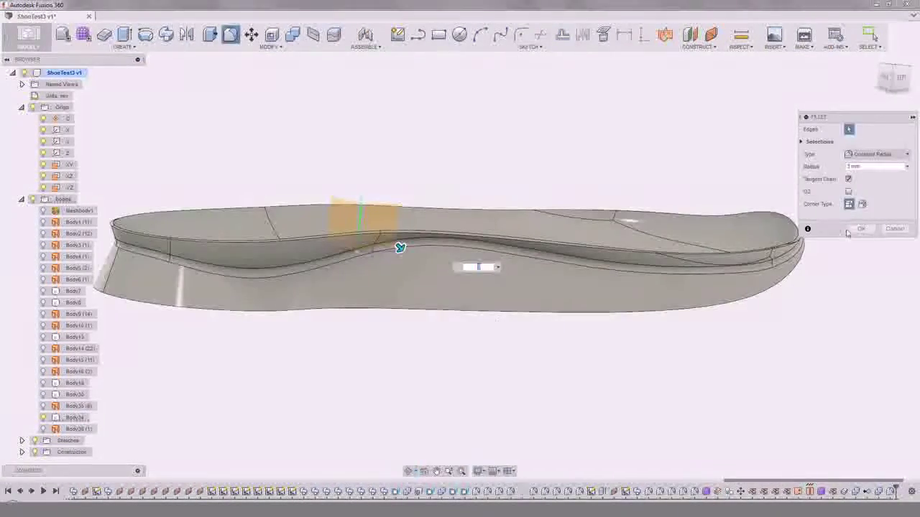
left_click(861, 229)
scroll(671, 281, "up", 3)
middle_click_drag(671, 281, 638, 311, "shift")
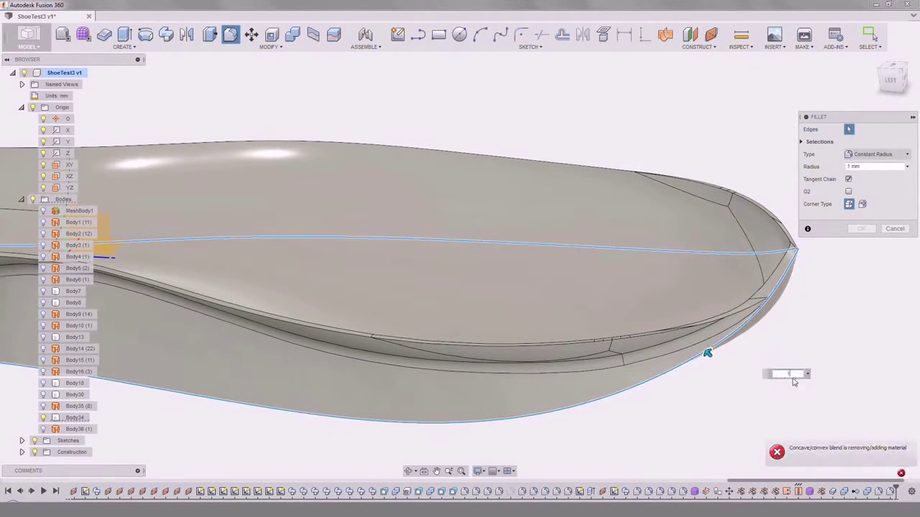
left_click(895, 229)
Step: Add another constant-radius fillet to the sole's rim near the toe
scroll(770, 309, "up", 3)
middle_click_drag(769, 309, 687, 334, "shift")
left_click(230, 34)
middle_click_drag(478, 268, 460, 237, "shift")
scroll(538, 285, "down", 3)
left_click(864, 229)
Step: Fillet the sole's lower outline edge with a 1 mm radius
scroll(297, 350, "down", 3)
middle_click_drag(298, 351, 366, 413, "shift")
left_click(230, 35)
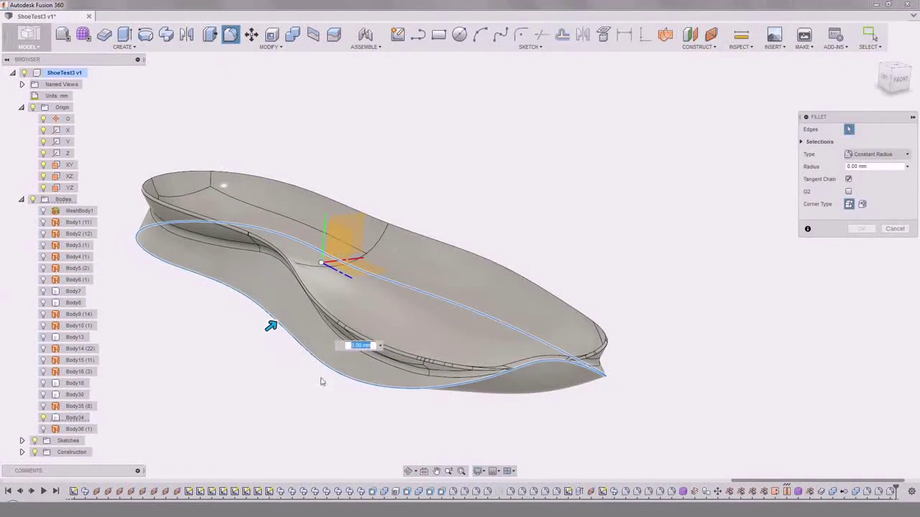
middle_click_drag(335, 383, 374, 387, "shift")
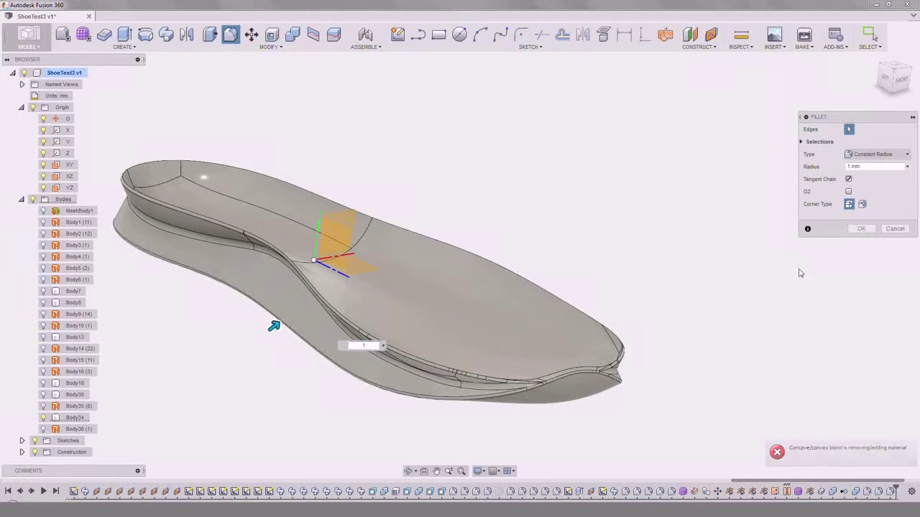
left_click(861, 227)
Step: Show the upper's bodies Body7, Body8, Body13, Body18 and Body30 again
middle_click_drag(495, 273, 360, 320, "shift")
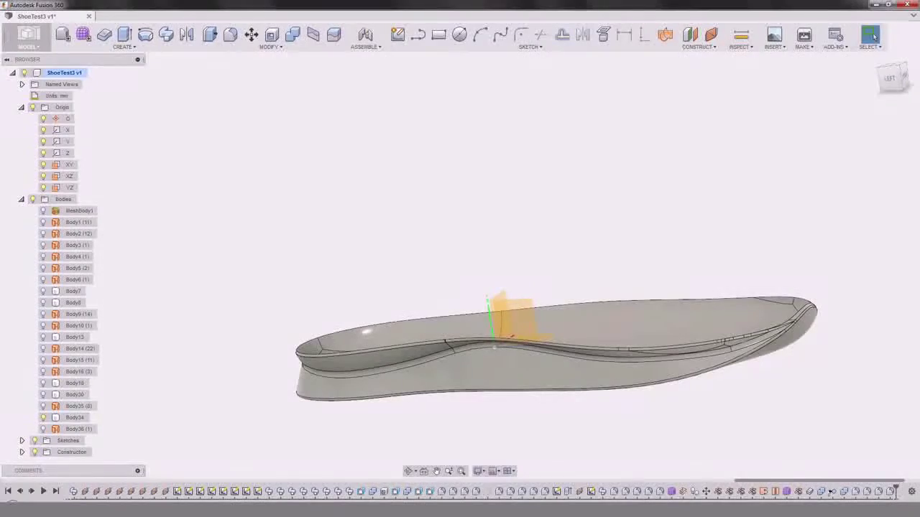
left_click(43, 394)
left_click(44, 383)
left_click(43, 337)
left_click(43, 302)
left_click(43, 291)
Step: Set the visual style to shaded without edges
middle_click_drag(448, 429, 823, 380, "shift")
left_click(478, 471)
mouse_move(508, 397)
left_click(591, 394)
Step: Examine the complete shoe from several angles, checking how the sole meets the upper
scroll(403, 366, "down", 2)
mouse_move(402, 367)
middle_mouse_down("shift")
mouse_move(267, 347)
mouse_move(743, 431)
mouse_move(369, 300)
mouse_move(376, 226)
mouse_move(381, 409)
mouse_move(492, 384)
middle_mouse_up("shift")
scroll(492, 381, "up", 3)
left_click(431, 277)
middle_click_drag(431, 277, 379, 283, "shift")
right_click(380, 283)
left_click(202, 292)
middle_click_drag(202, 292, 414, 240, "shift")
scroll(318, 311, "down", 3)
scroll(383, 238, "up", 2)
scroll(414, 239, "down", 3)
middle_click_drag(223, 125, 367, 201, "shift")
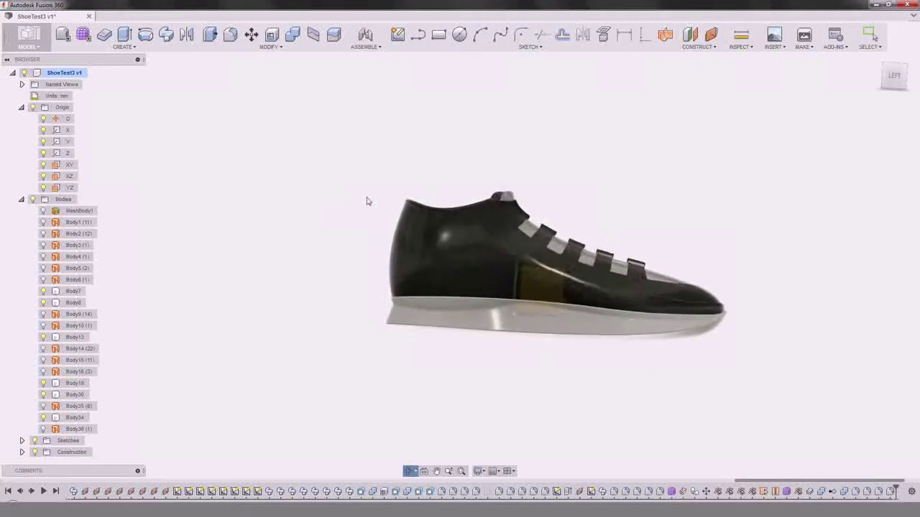
Step: Reopen Form8 for editing and raise the plane's forefoot side vertex about 3 mm
scroll(640, 301, "up", 3)
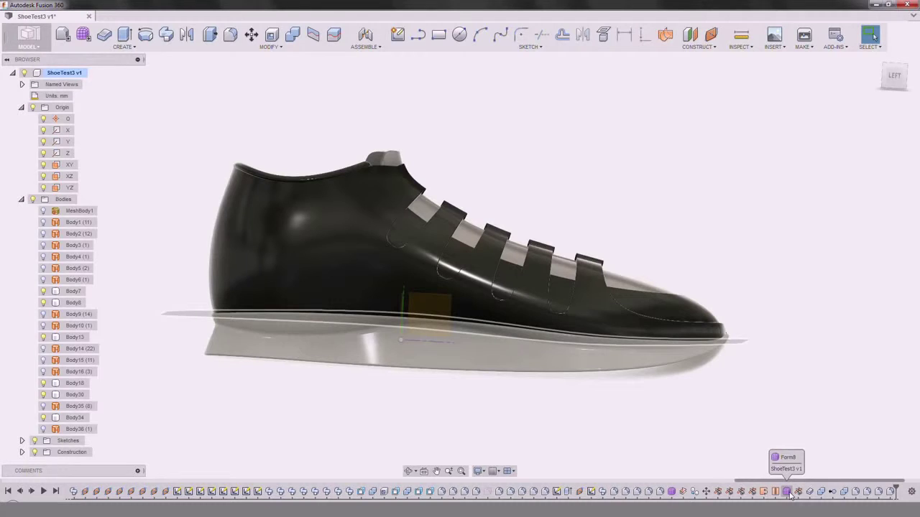
left_click(806, 429)
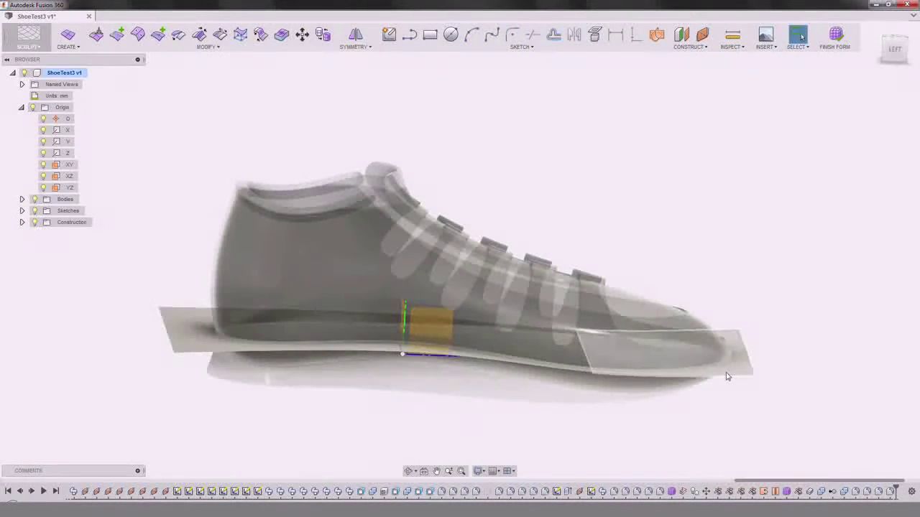
middle_click_drag(386, 369, 383, 352, "shift")
left_click(98, 35)
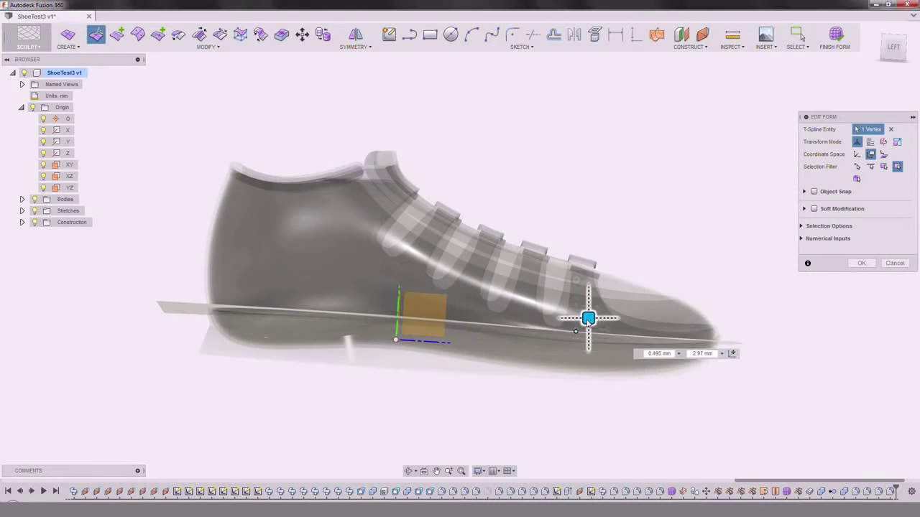
Step: With the body edges displayed in the right side view, raise the plane's midfoot vertex about 0.7 mm and finish the form
middle_click_drag(589, 322, 480, 358, "shift")
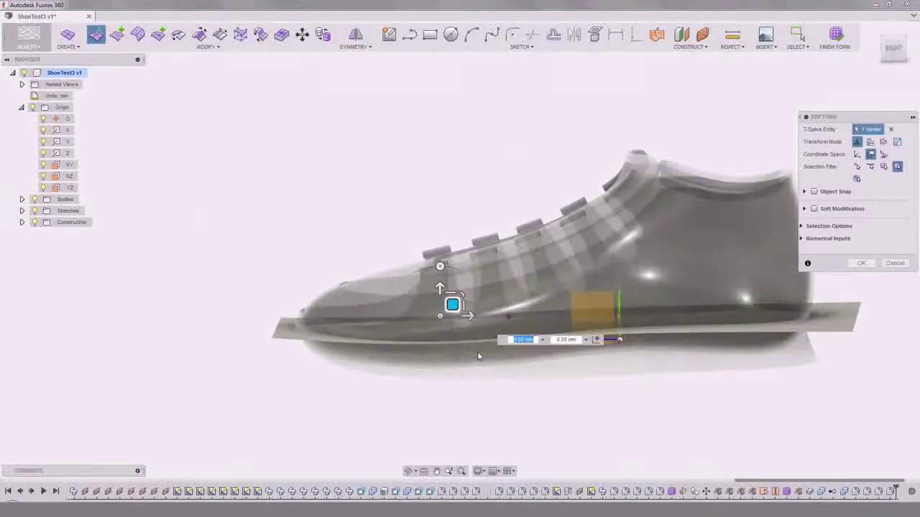
left_click(893, 47)
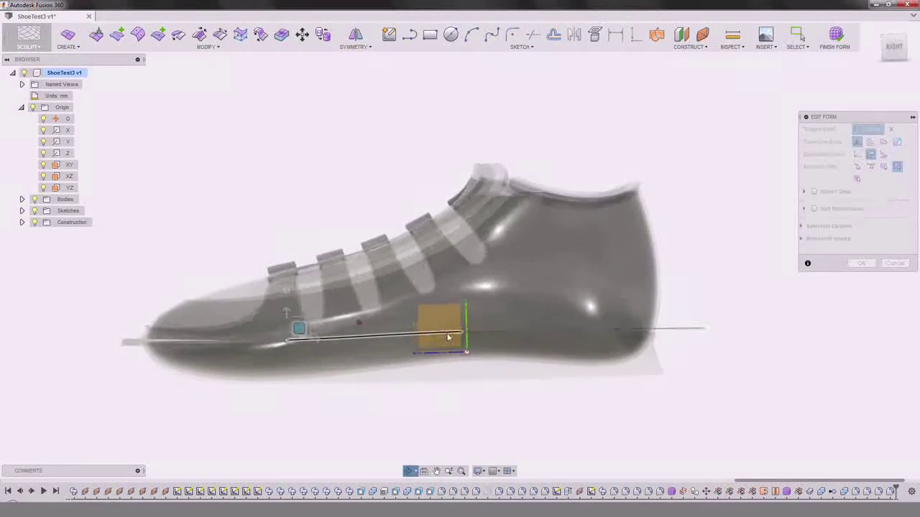
left_click(567, 409)
left_click(611, 405)
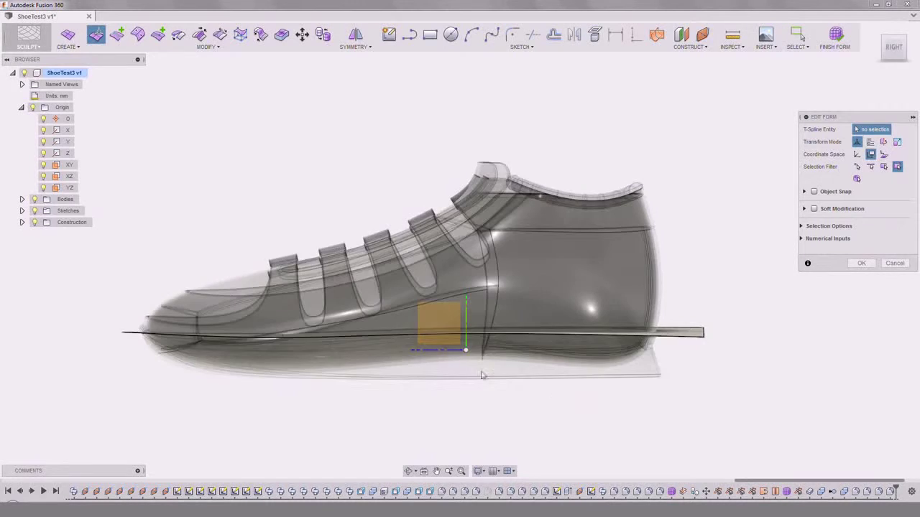
scroll(474, 328, "up", 3)
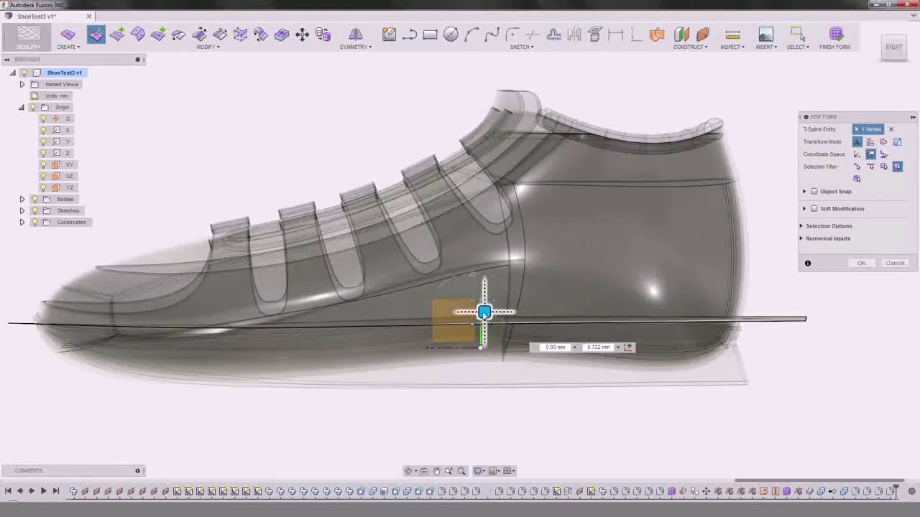
middle_click_drag(805, 312, 503, 302, "shift")
left_click(837, 46)
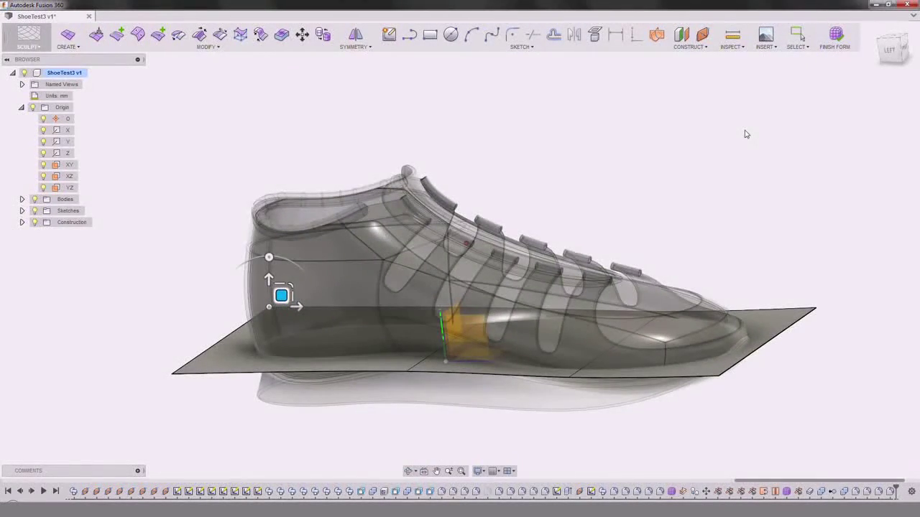
Step: Inspect the updated sole around the arch and toe, and set the visual style back to shaded without edges
mouse_move(748, 324)
middle_mouse_down("shift")
mouse_move(841, 333)
mouse_move(886, 291)
mouse_move(898, 302)
middle_mouse_up("shift")
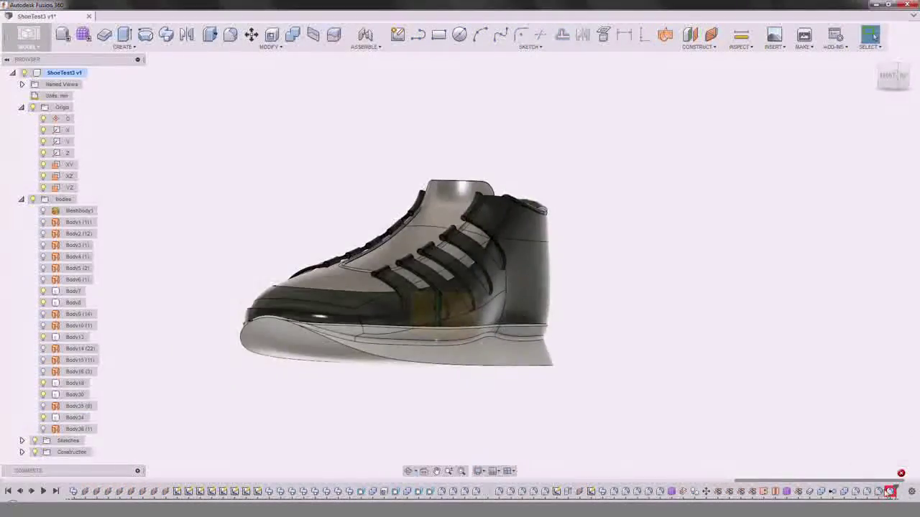
scroll(288, 312, "up", 8)
middle_click_drag(357, 369, 519, 222, "shift")
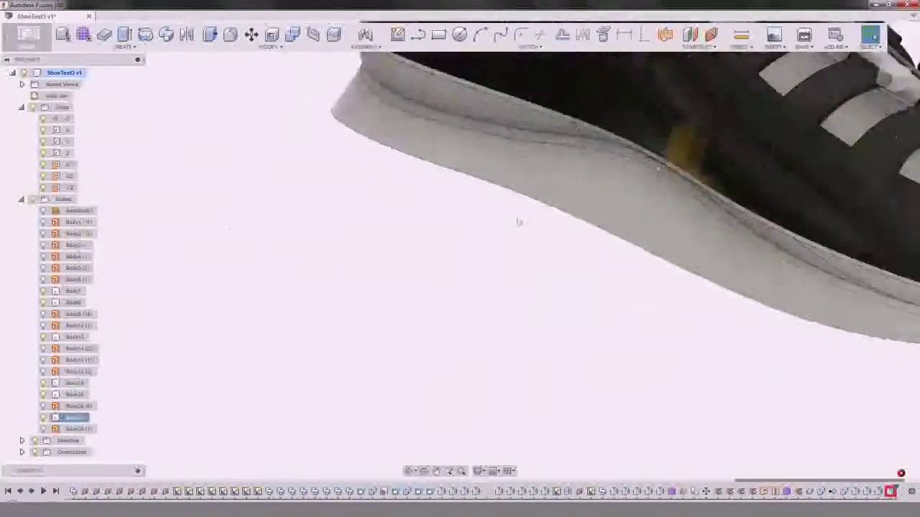
scroll(519, 222, "down", 5)
left_click(892, 75)
mouse_move(767, 200)
middle_mouse_down("shift")
mouse_move(421, 213)
mouse_move(417, 127)
mouse_move(528, 195)
mouse_move(530, 273)
middle_mouse_up("shift")
left_click(480, 471)
mouse_move(507, 394)
left_click(600, 394)
mouse_move(575, 366)
middle_mouse_down("shift")
mouse_move(536, 321)
mouse_move(399, 360)
mouse_move(522, 215)
mouse_move(704, 242)
mouse_move(783, 292)
mouse_move(820, 333)
middle_mouse_up("shift")
scroll(638, 322, "up", 4)
middle_click_drag(604, 319, 776, 188, "shift")
Step: Edit the 1 mm fillet on the sole's lower outline and reselect its edge at the toe
left_click(886, 422)
middle_click_drag(683, 251, 388, 288, "shift")
scroll(191, 374, "up", 5)
scroll(189, 359, "up", 1)
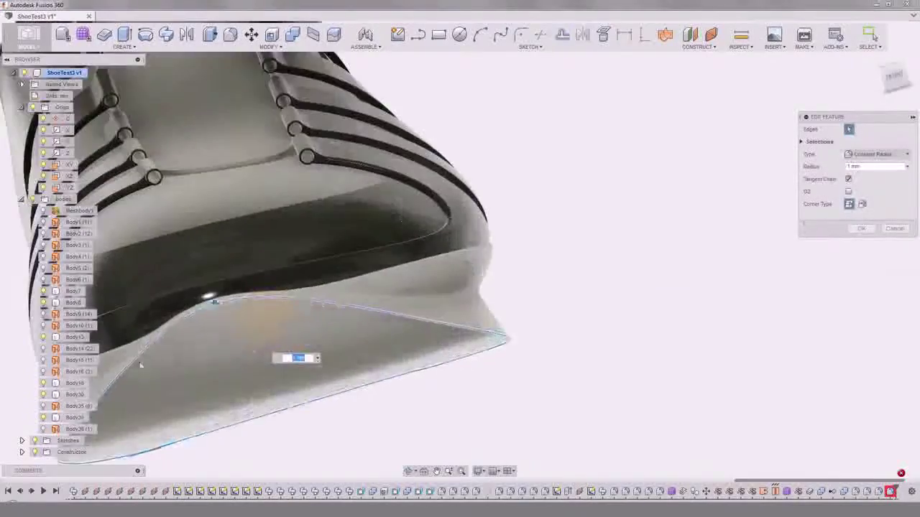
left_click(171, 321)
middle_click_drag(189, 348, 606, 297, "shift")
scroll(606, 297, "down", 4)
left_click(861, 228)
scroll(855, 237, "down", 2)
middle_click_drag(863, 232, 429, 351, "shift")
scroll(429, 338, "up", 2)
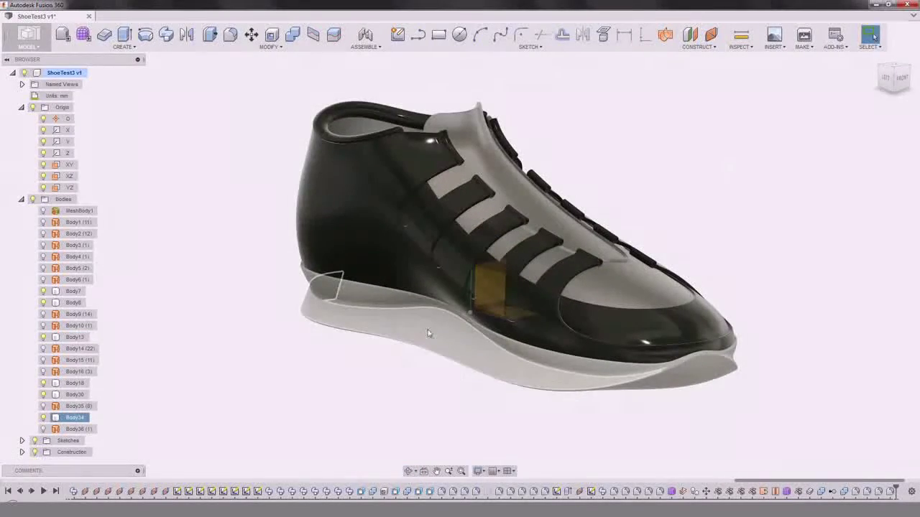
Step: Open the appearance settings for the shoe's bodies and view the shoe from the side
key("a")
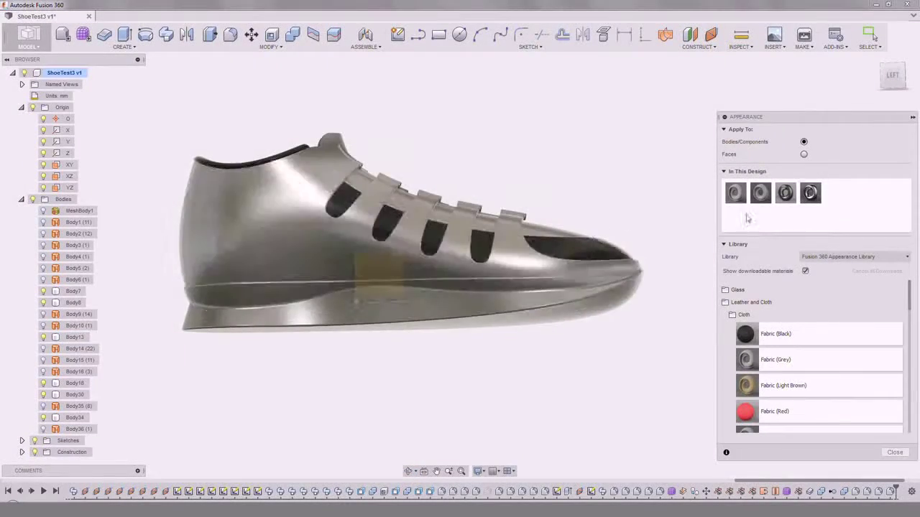
middle_click_drag(288, 160, 570, 242, "shift")
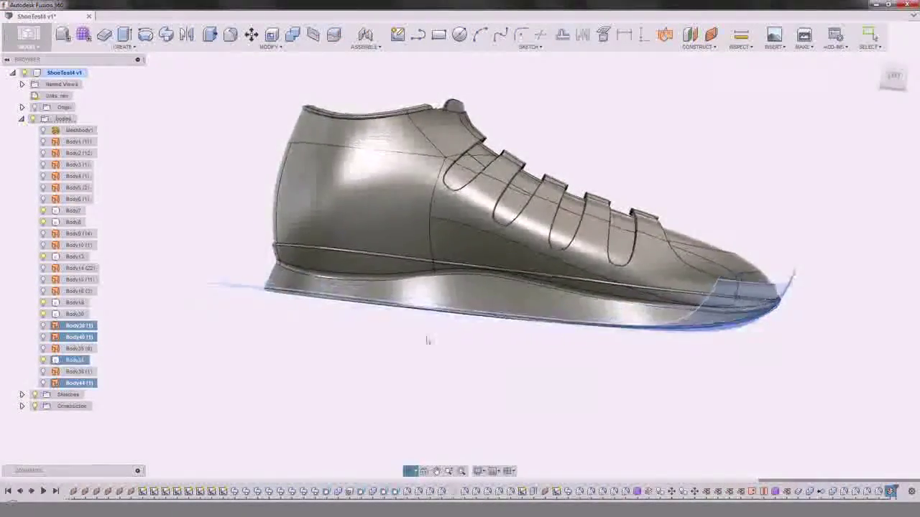
Step: Start a sketch on the XZ origin plane and project the outline of the sole's bottom face into it
scroll(305, 309, "up", 4)
middle_click_drag(304, 310, 669, 287, "shift")
middle_click_drag(668, 288, 602, 236)
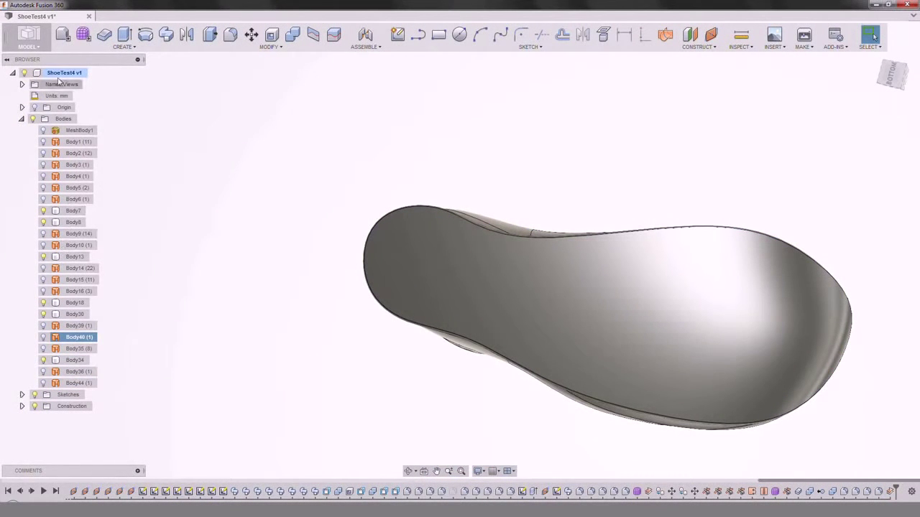
left_click(22, 107)
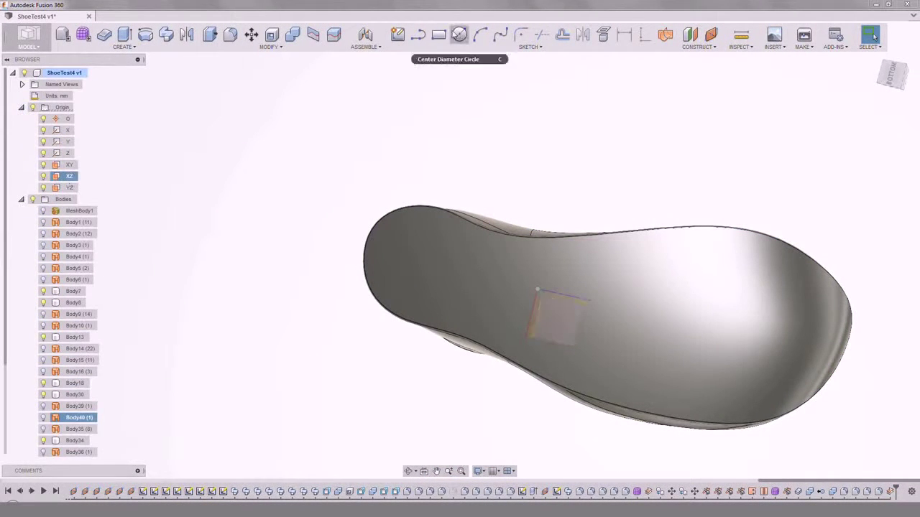
left_click(500, 37)
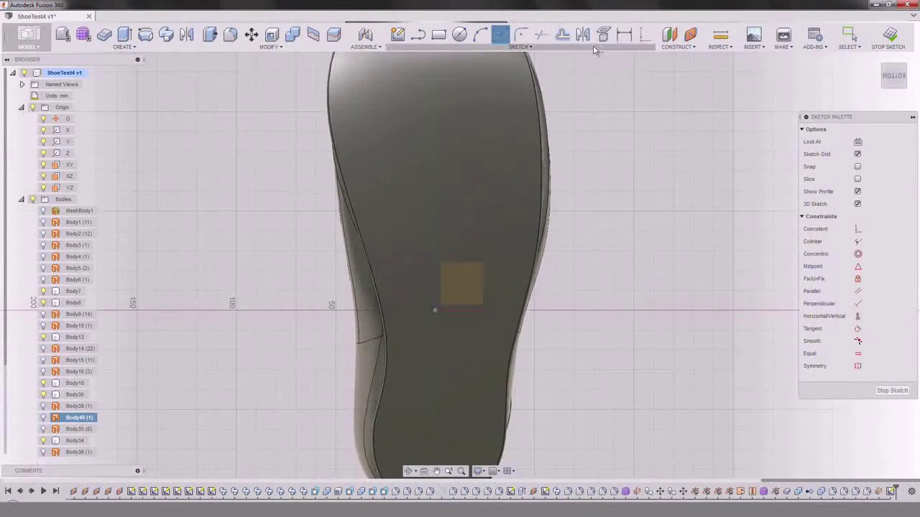
left_click(603, 36)
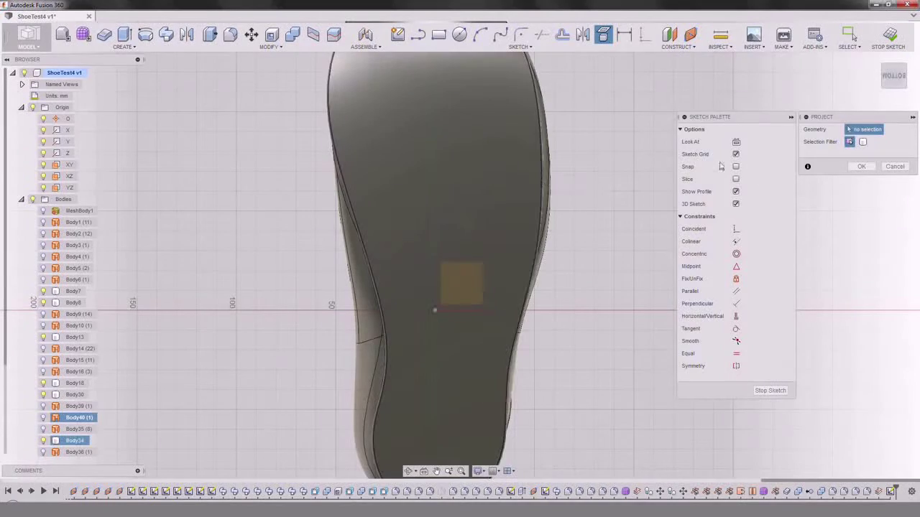
left_click(861, 166)
Step: Offset the projected sole outline inward as a closed loop on the sole's underside
key("o")
left_click(517, 133)
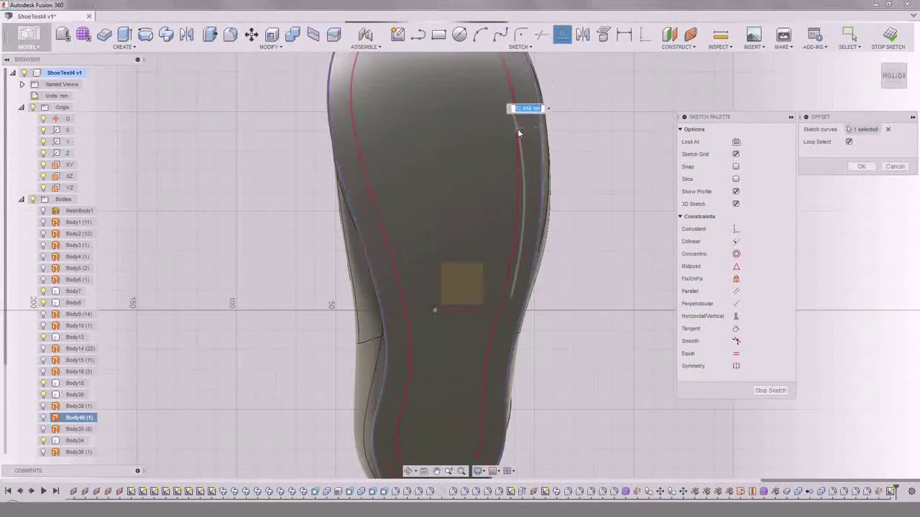
scroll(528, 115, "up", 5)
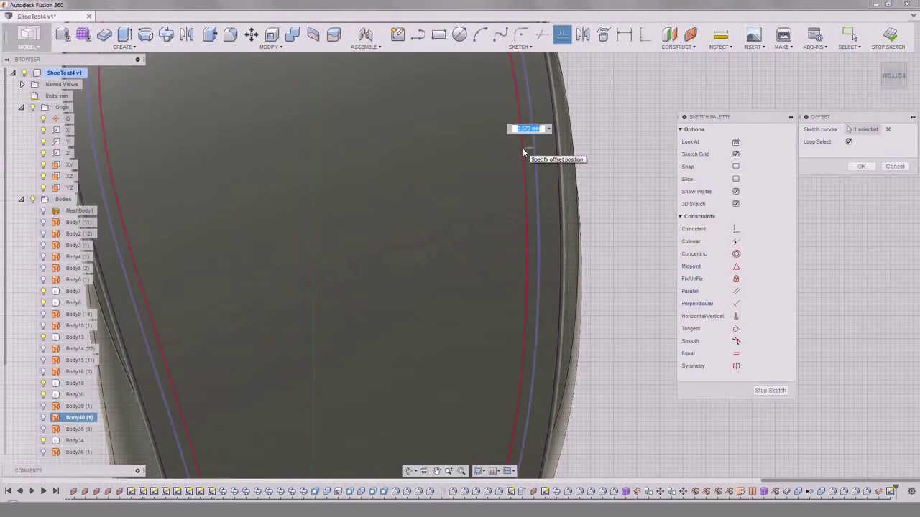
key("Return")
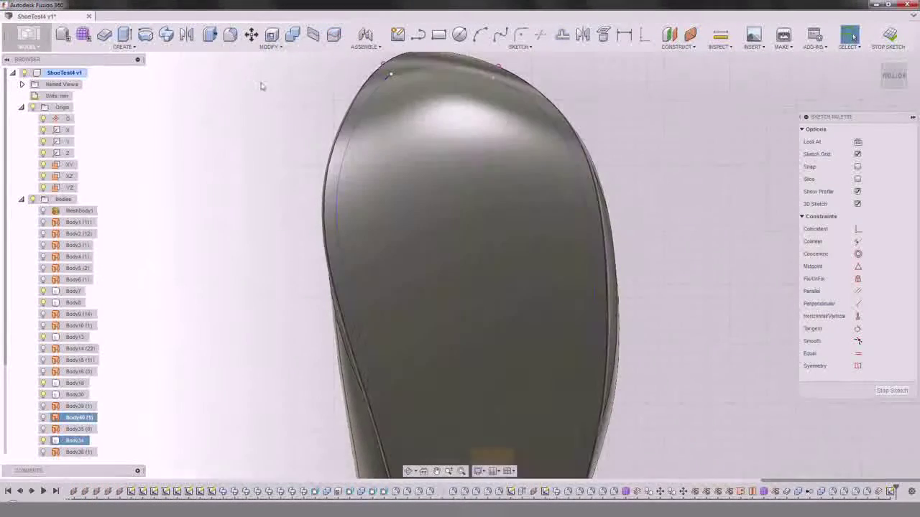
Step: Draw a horizontal line across the forefoot that extends past both sides of the sole
left_click(418, 34)
left_click(646, 252)
left_click(296, 252)
right_click(296, 252)
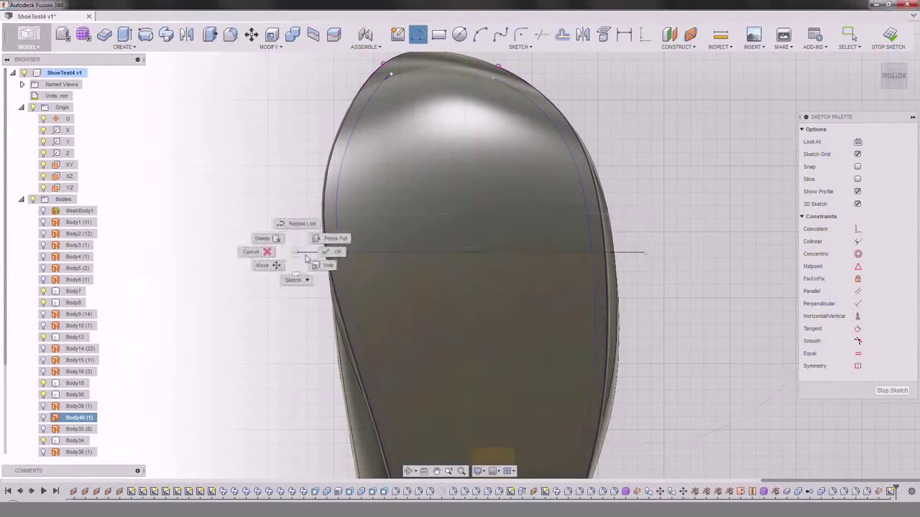
left_click(326, 252)
Step: Trim away the offset curve's toe portion beyond the horizontal line and convert that line to construction geometry
left_click(567, 40)
left_click(344, 165)
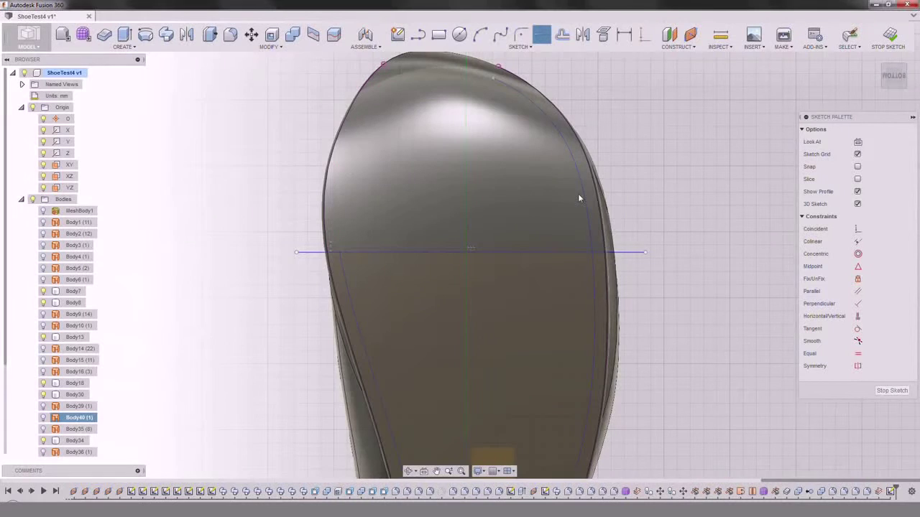
left_click(863, 143)
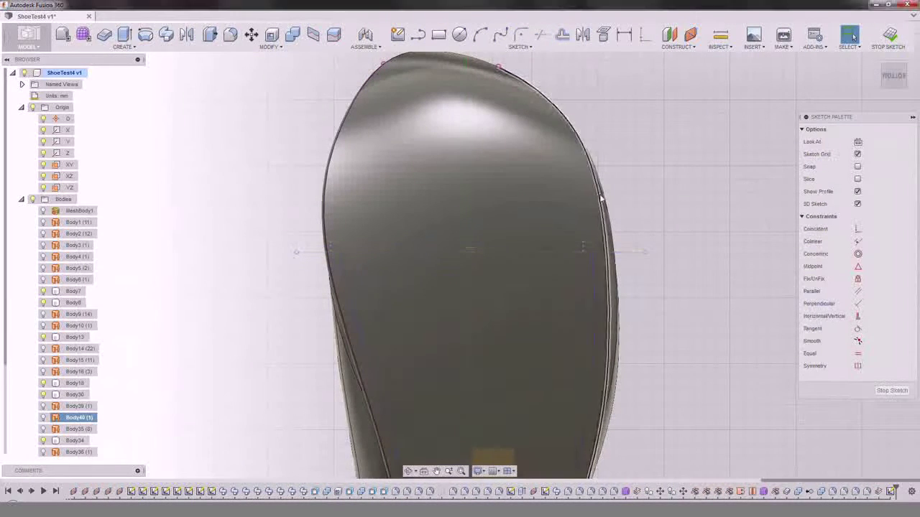
Step: Draw a rounded spline over the toe area, joining the two trimmed ends of the offset curve
left_click(502, 36)
left_click(340, 252)
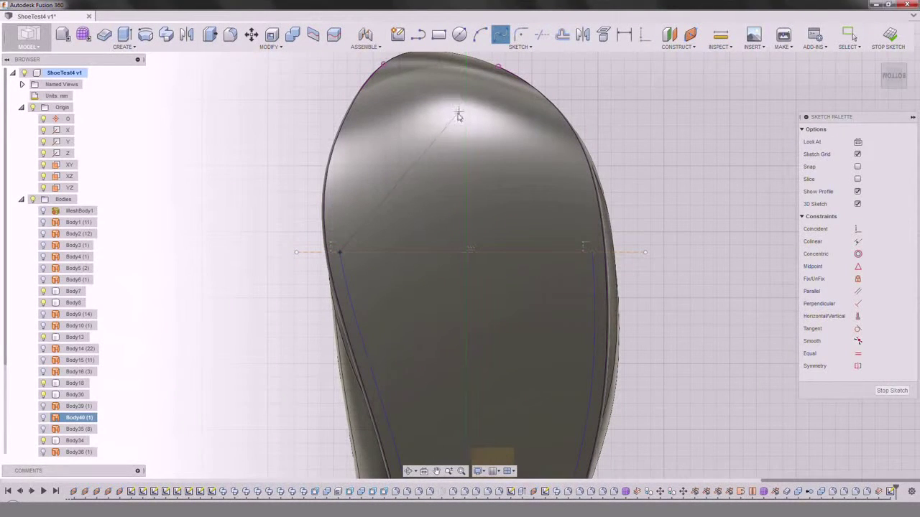
left_click(592, 253)
key("Escape")
Step: Dimension the vertical distance from the sketch origin to the horizontal construction line across the forefoot
scroll(316, 278, "up", 2)
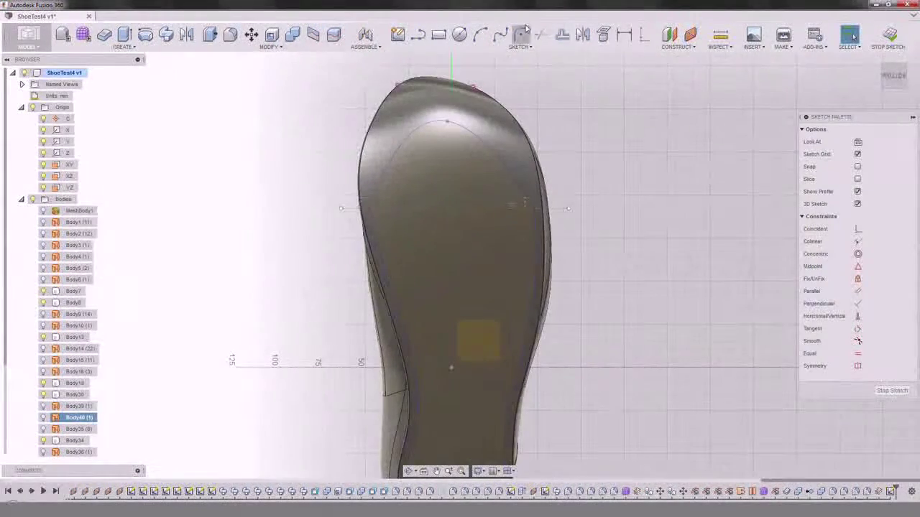
left_click(623, 36)
left_click(557, 209)
left_click(452, 367)
left_click(270, 304)
key("Return")
key("Escape")
Step: Fix the trimmed offset curves along both sides of the sole with the Fix/UnFix constraint
scroll(383, 203, "up", 4)
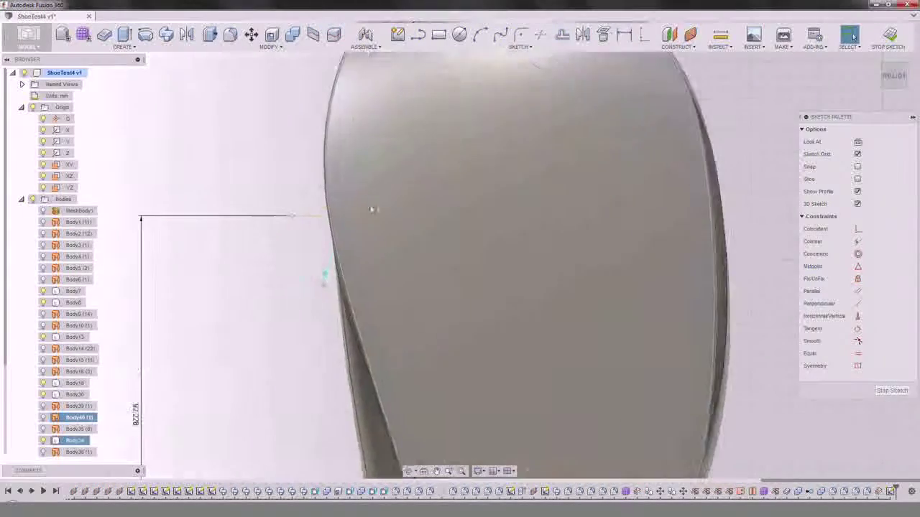
scroll(403, 216, "down", 2)
middle_click_drag(404, 215, 368, 275)
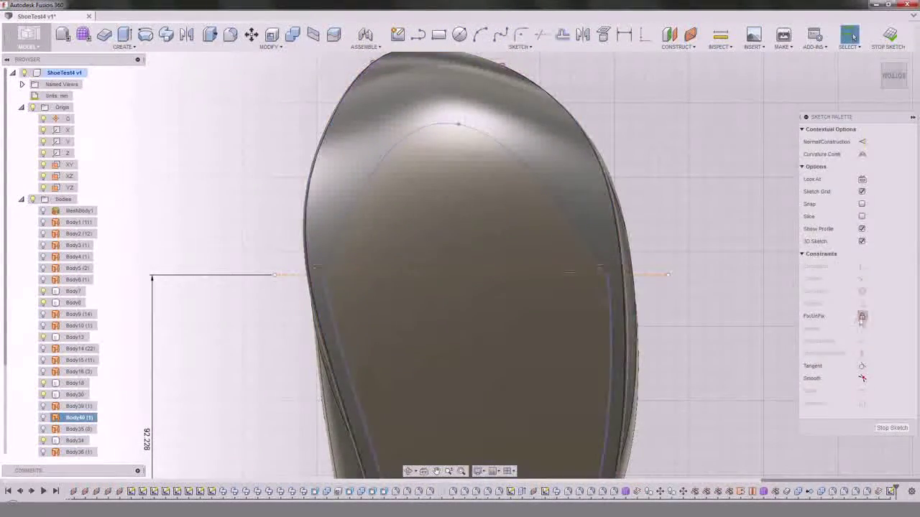